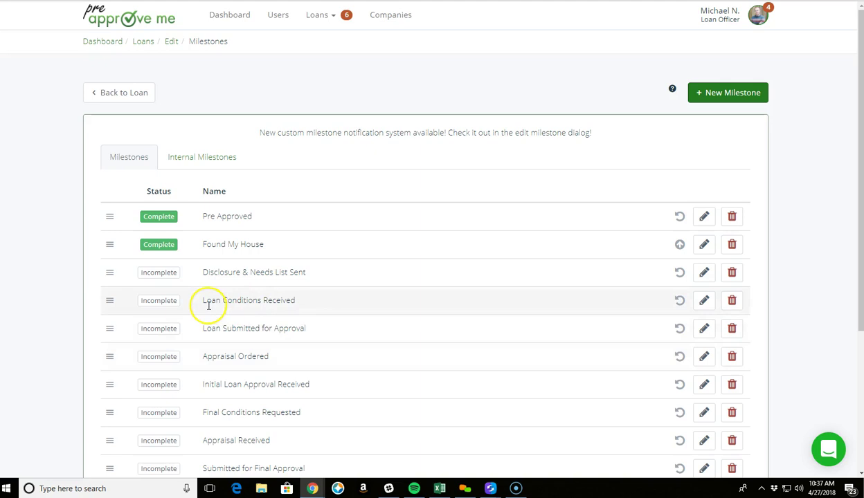
- Edit the Appraisal Ordered milestone and switch it to Use Custom Notifications (Early Access)
{"action": "left_click", "coordinate": [703, 273]}
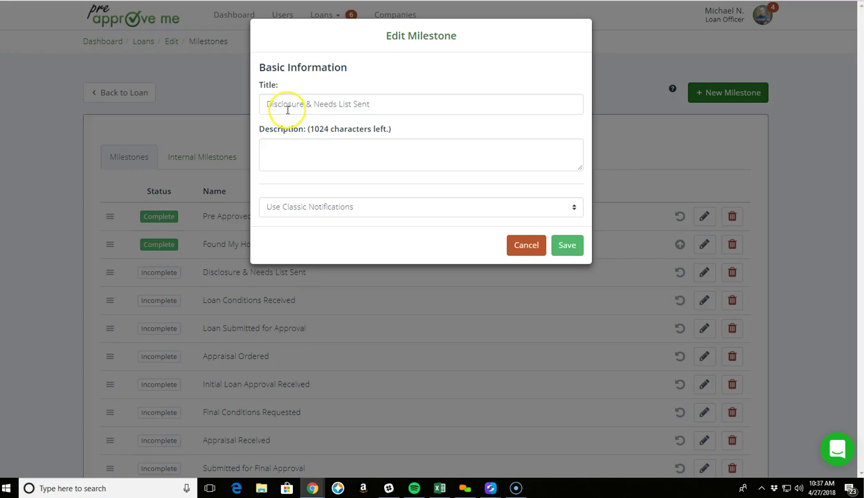
{"action": "left_click", "coordinate": [544, 253]}
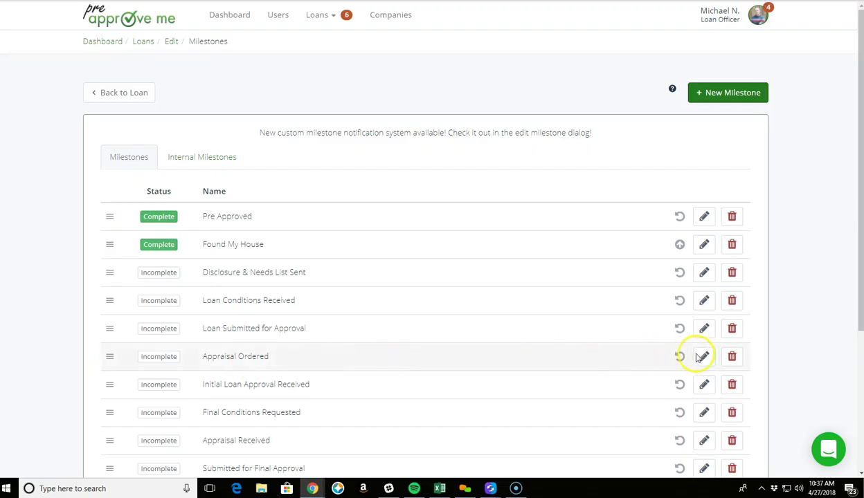
{"action": "key", "text": "Return"}
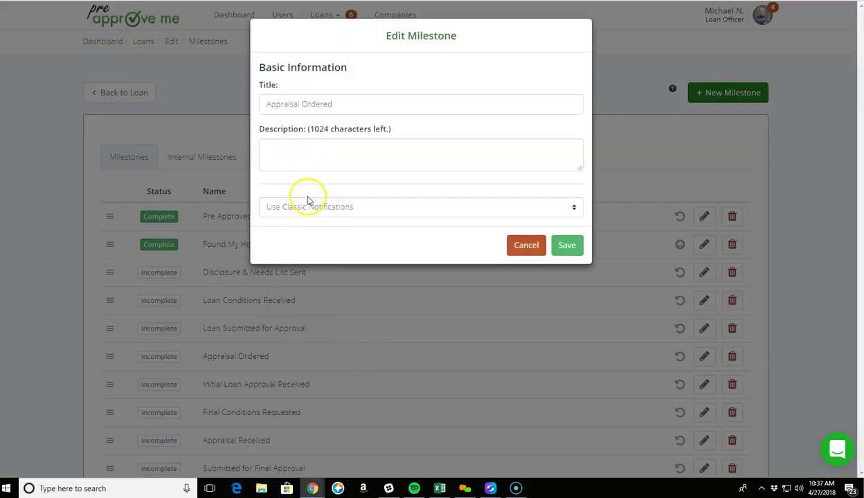
{"action": "left_click", "coordinate": [310, 208]}
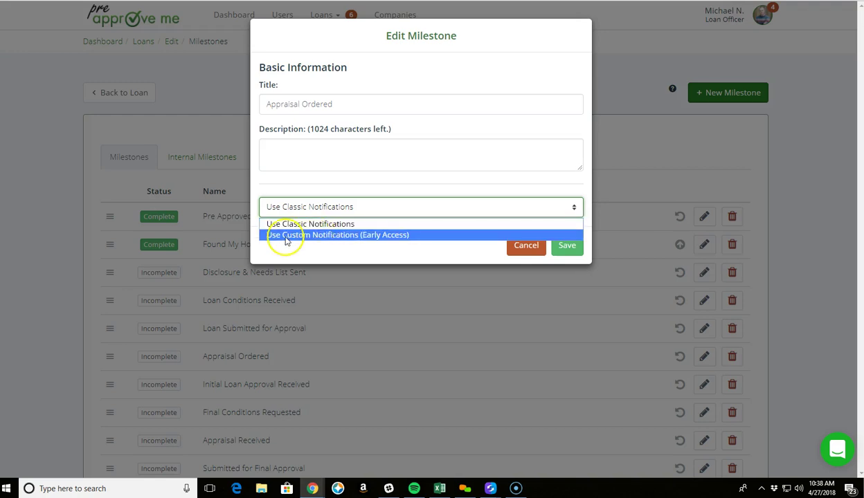
{"action": "left_click", "coordinate": [326, 236]}
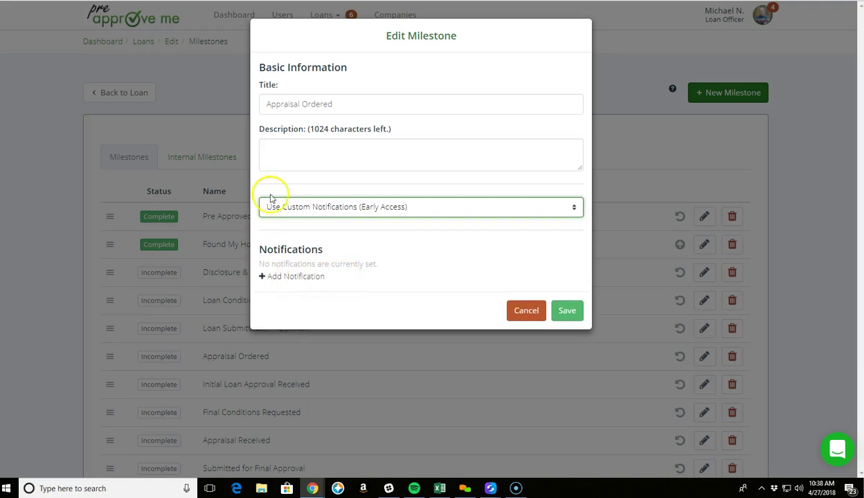
- Add an email notification to the milestone and begin its subject with "Appraisal Ordered for"
{"action": "left_click", "coordinate": [277, 277]}
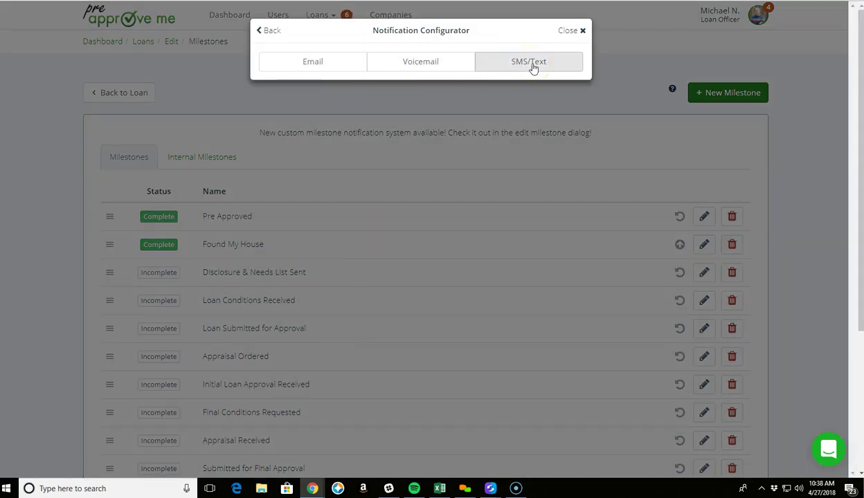
{"action": "left_click", "coordinate": [349, 70]}
{"action": "left_click", "coordinate": [358, 131]}
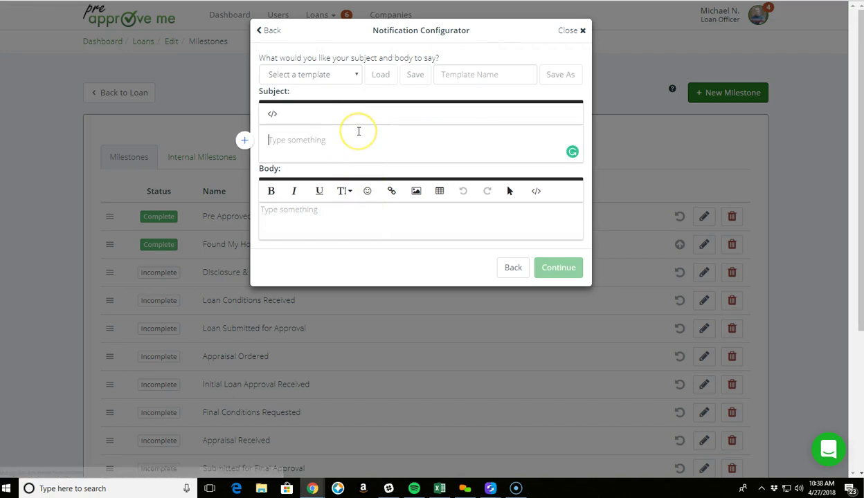
{"action": "type", "text": "Appraisal Pre"}
{"action": "key", "text": "BackSpace"}
{"action": "key", "text": "BackSpace"}
{"action": "key", "text": "BackSpace"}
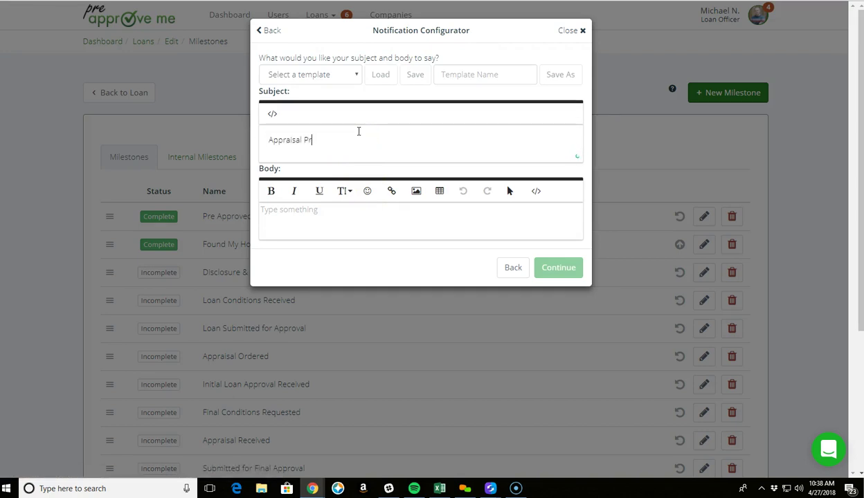
{"action": "type", "text": "Ordered for"}
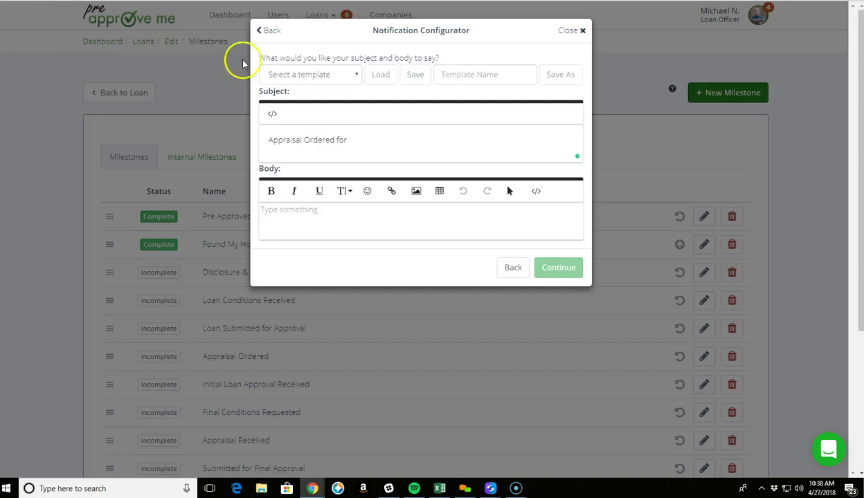
- Insert the Subject Property Address dynamic text from Subject Property Details at the end of the email subject
{"action": "left_click", "coordinate": [270, 112]}
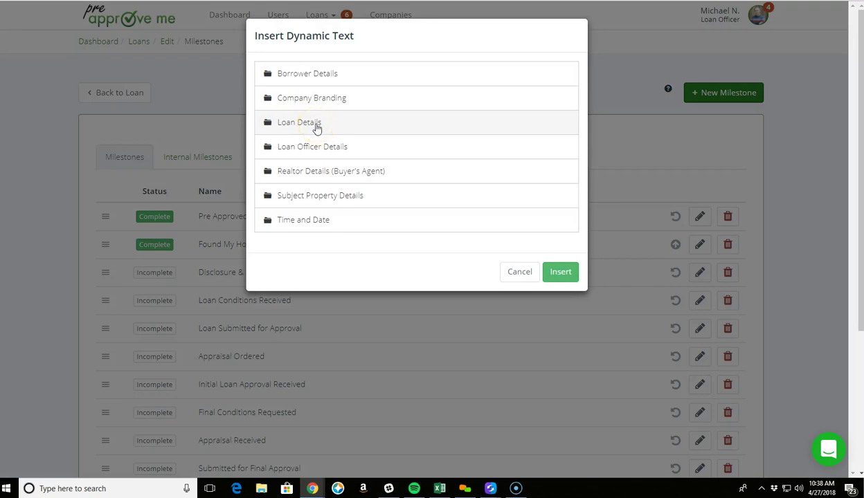
{"action": "left_click", "coordinate": [316, 128]}
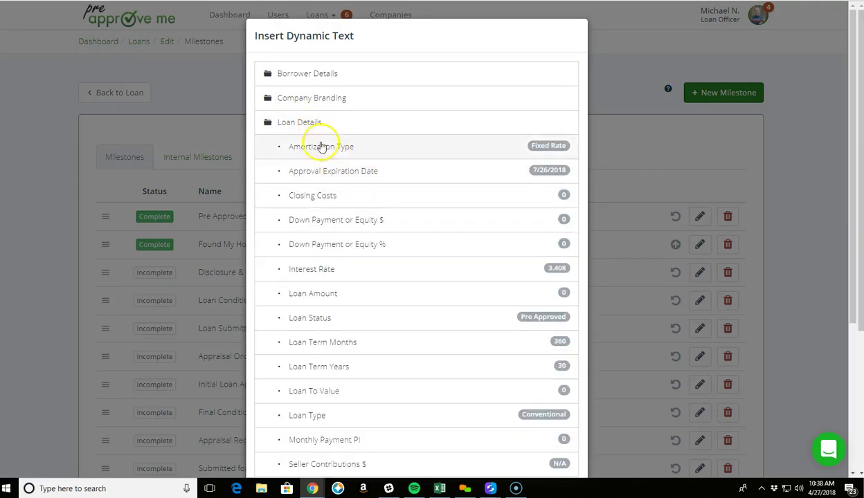
{"action": "scroll", "coordinate": [337, 127], "scroll_direction": "down", "scroll_amount": 3}
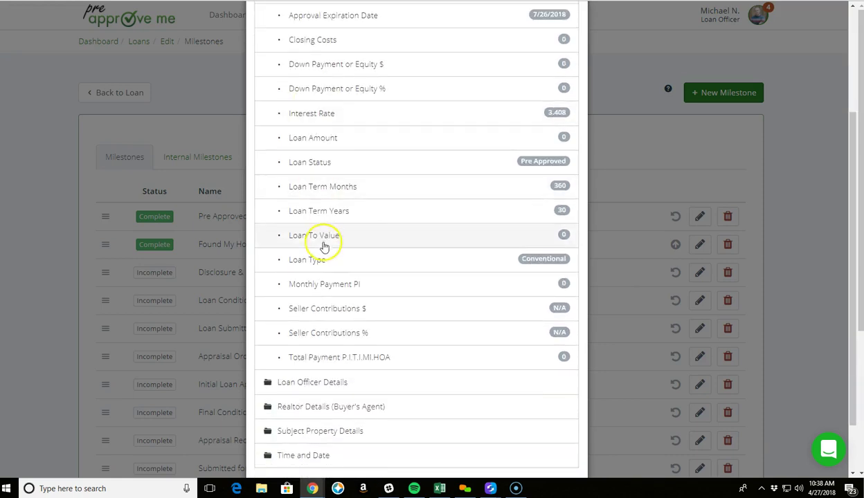
{"action": "scroll", "coordinate": [335, 271], "scroll_direction": "up", "scroll_amount": 3}
{"action": "left_click", "coordinate": [305, 122]}
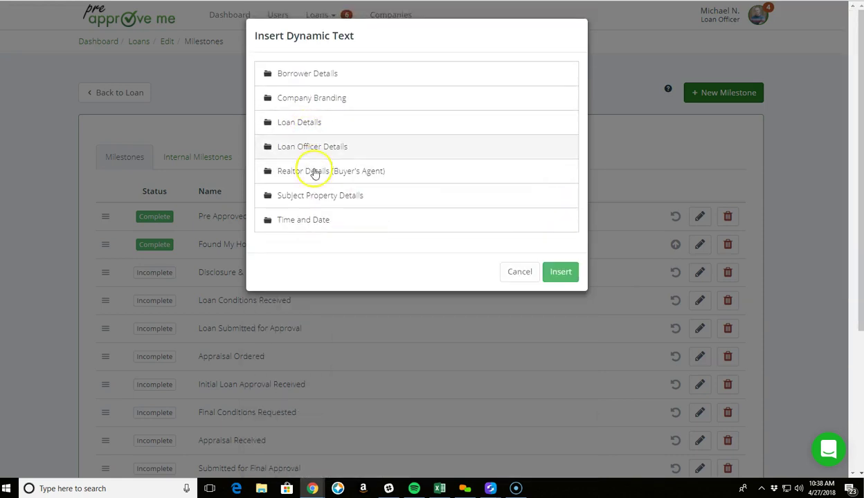
{"action": "left_click", "coordinate": [338, 196]}
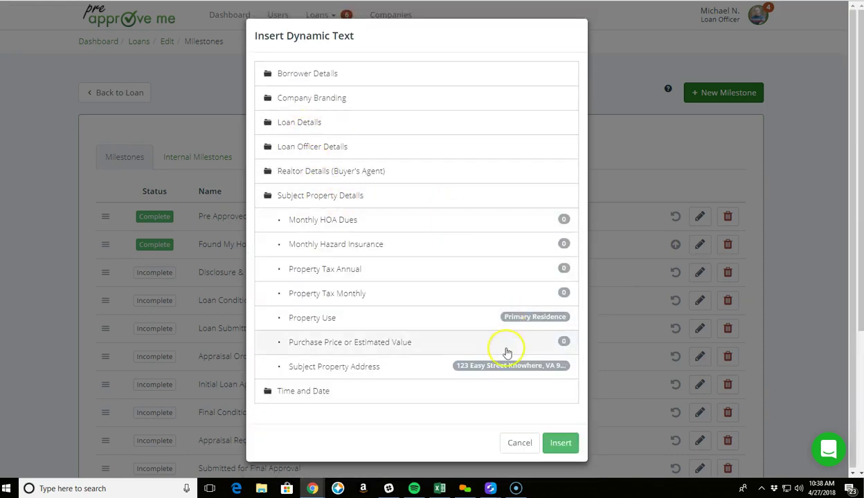
{"action": "left_click", "coordinate": [349, 374]}
{"action": "left_click", "coordinate": [561, 443]}
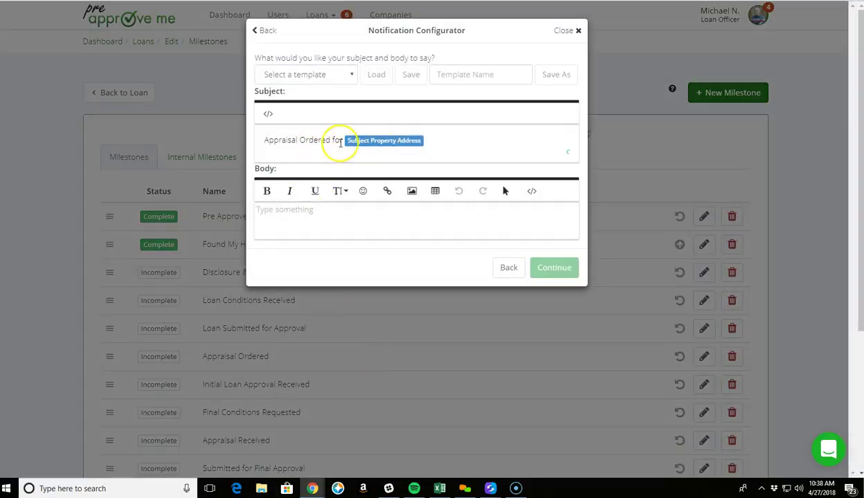
- Start the email body with "Hi" followed by the Borrower First Name dynamic text from Borrower Details
{"action": "left_click", "coordinate": [292, 219]}
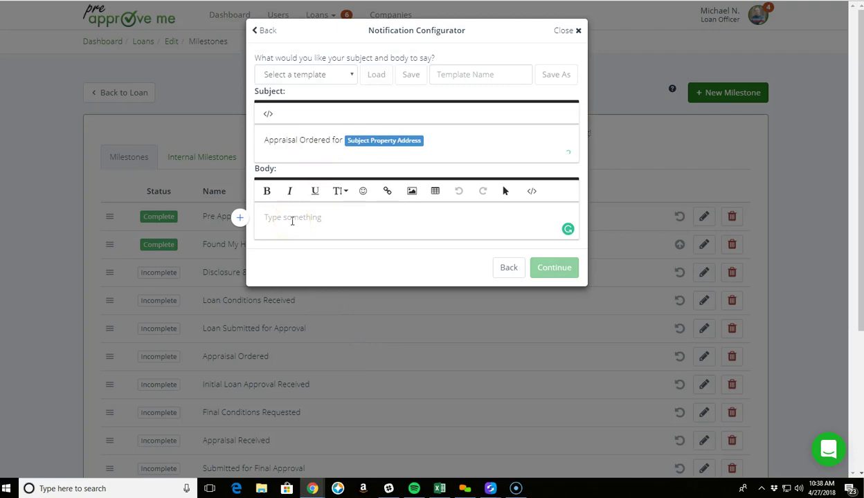
{"action": "type", "text": "Hi"}
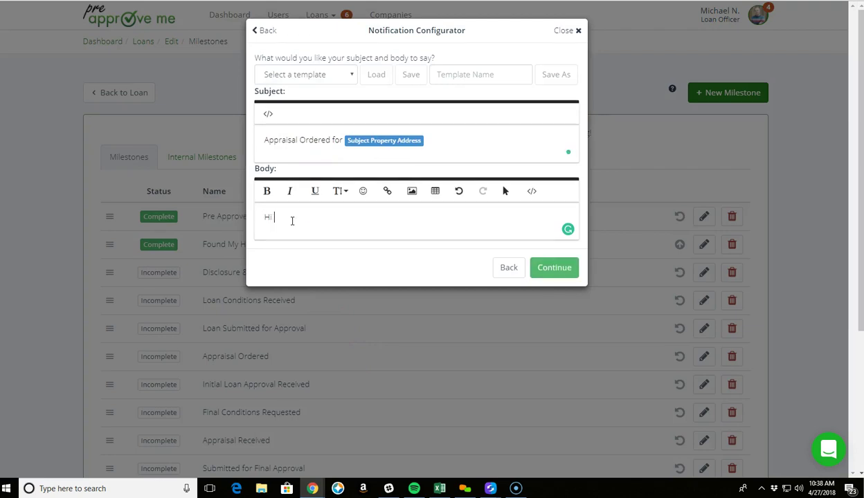
{"action": "left_click", "coordinate": [532, 191]}
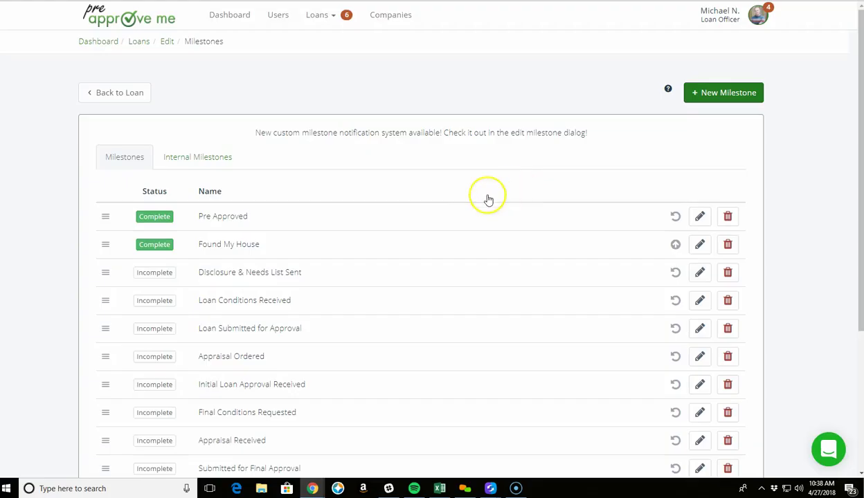
{"action": "left_click", "coordinate": [305, 77]}
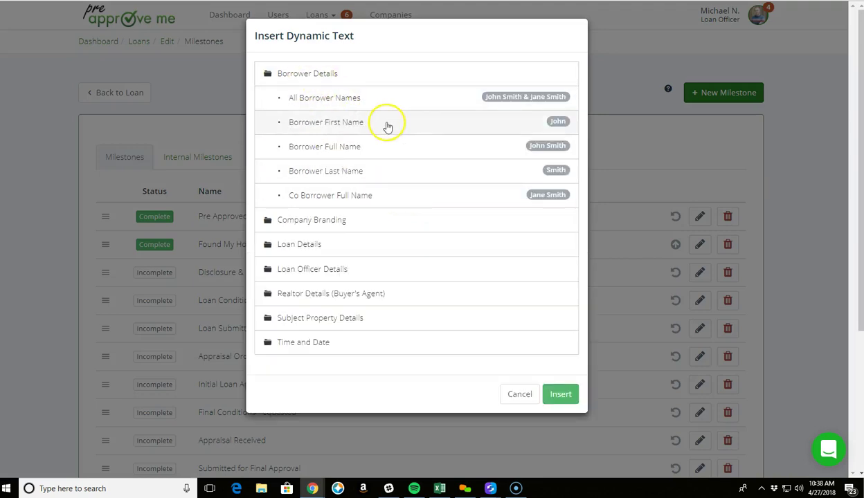
{"action": "left_click", "coordinate": [552, 125]}
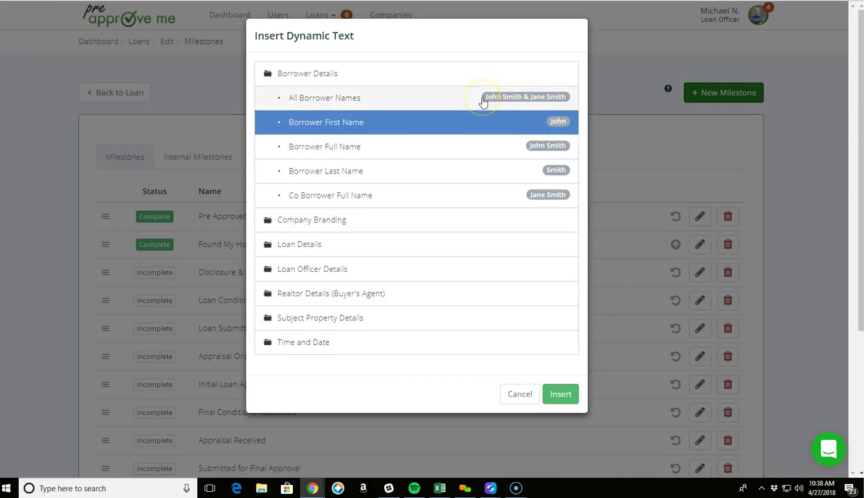
{"action": "left_click", "coordinate": [558, 394]}
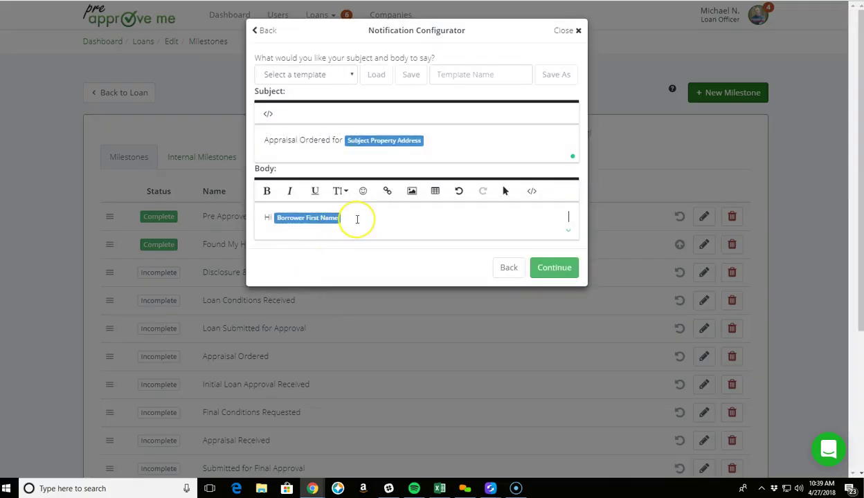
- Write "We ordered your Appraisal! Horray! You will know more soon." below the greeting, with blank lines around it
{"action": "key", "text": "Return"}
{"action": "key", "text": "Return"}
{"action": "type", "text": "We"}
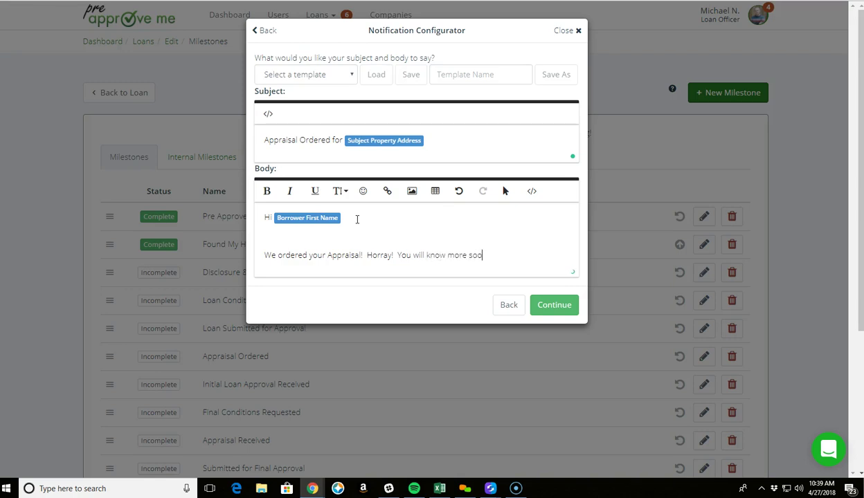
{"action": "type", "text": "."}
{"action": "key", "text": "Return"}
{"action": "key", "text": "Return"}
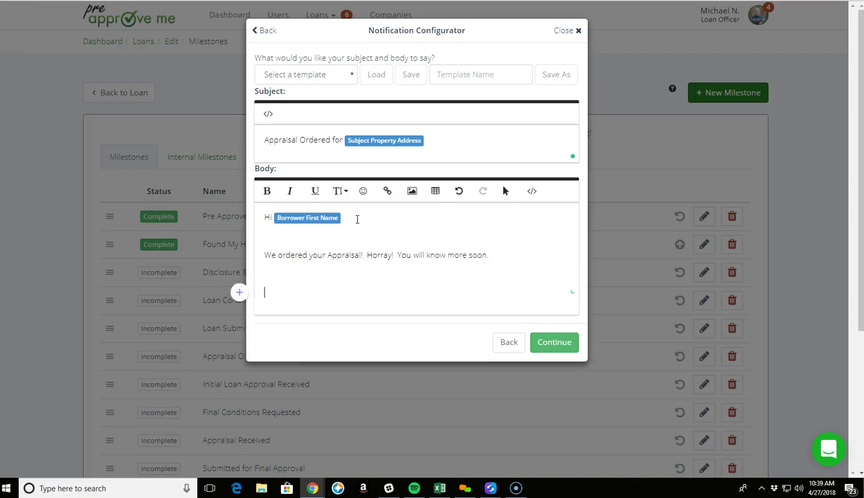
{"action": "left_click", "coordinate": [533, 191]}
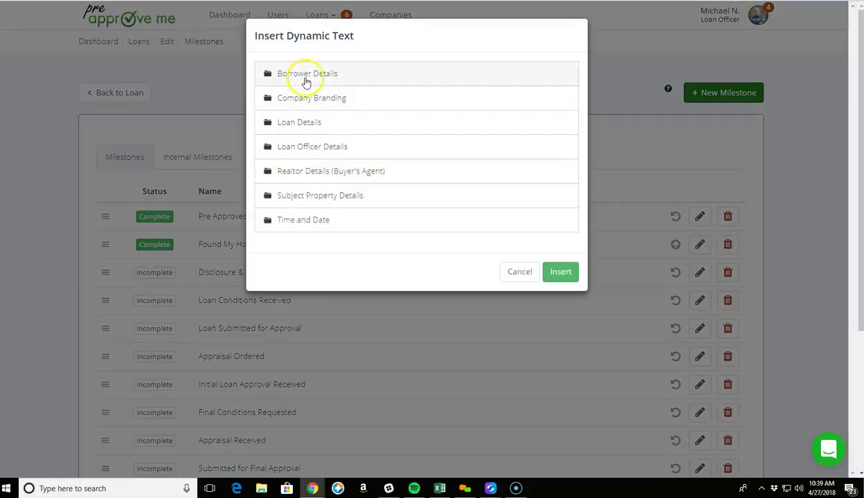
{"action": "left_click", "coordinate": [521, 272]}
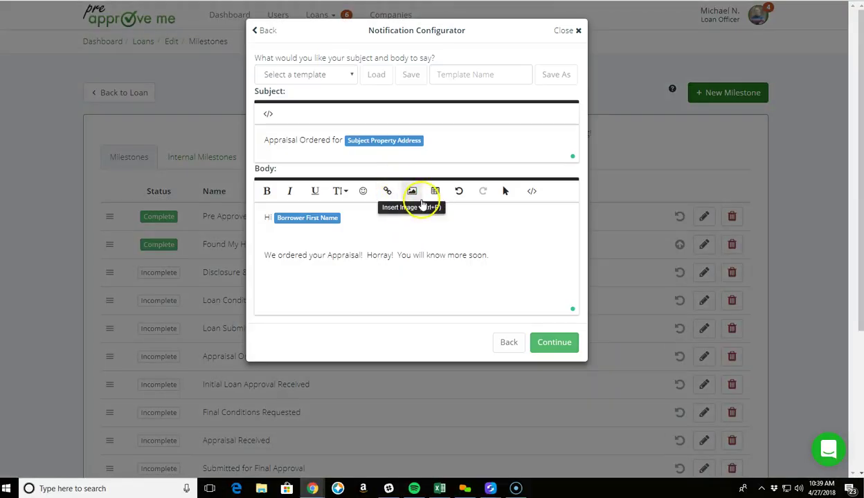
- Insert the image "Couple home 2" from the Pictures folder below the body text
{"action": "left_click", "coordinate": [412, 191]}
{"action": "left_click", "coordinate": [382, 245]}
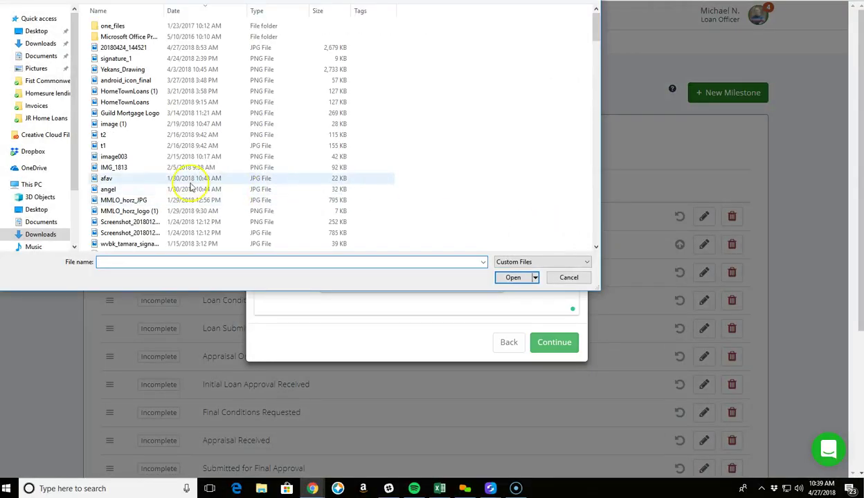
{"action": "left_click", "coordinate": [38, 68]}
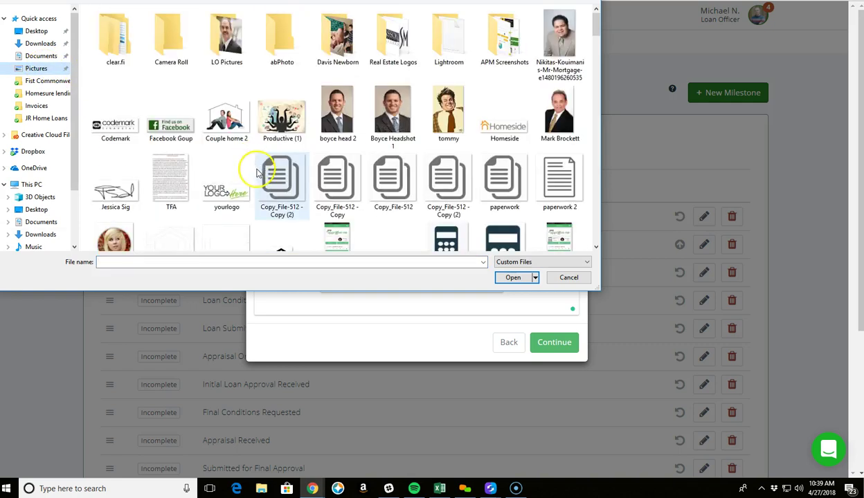
{"action": "left_click", "coordinate": [226, 118]}
{"action": "left_click", "coordinate": [513, 276]}
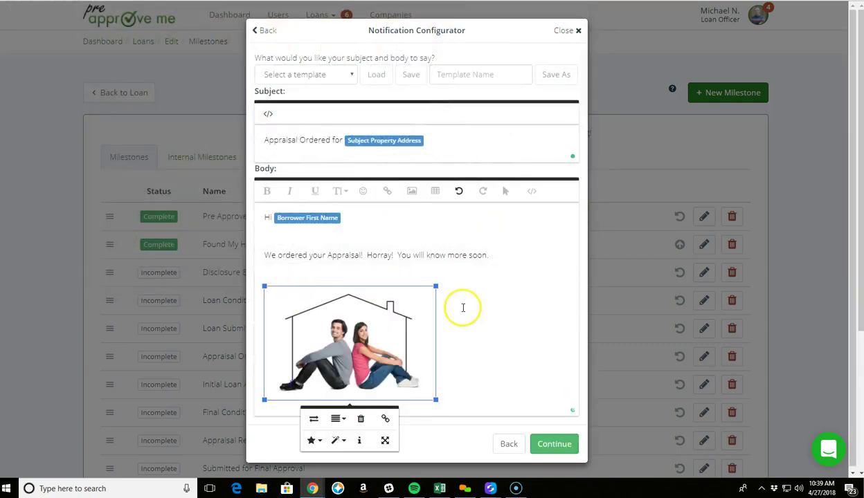
{"action": "left_click", "coordinate": [463, 341]}
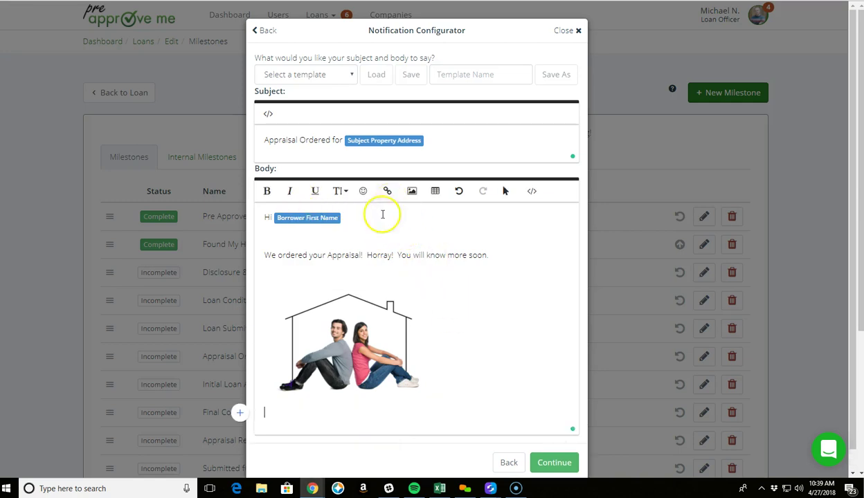
{"action": "left_click", "coordinate": [351, 315]}
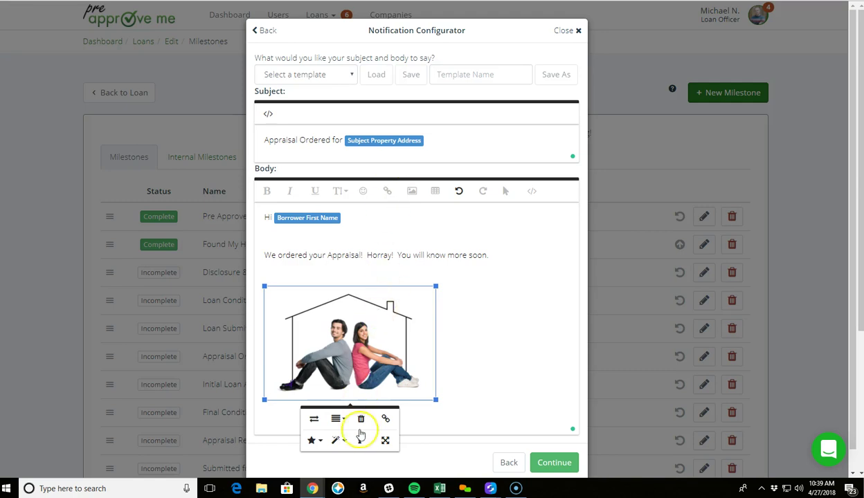
{"action": "left_click", "coordinate": [386, 419]}
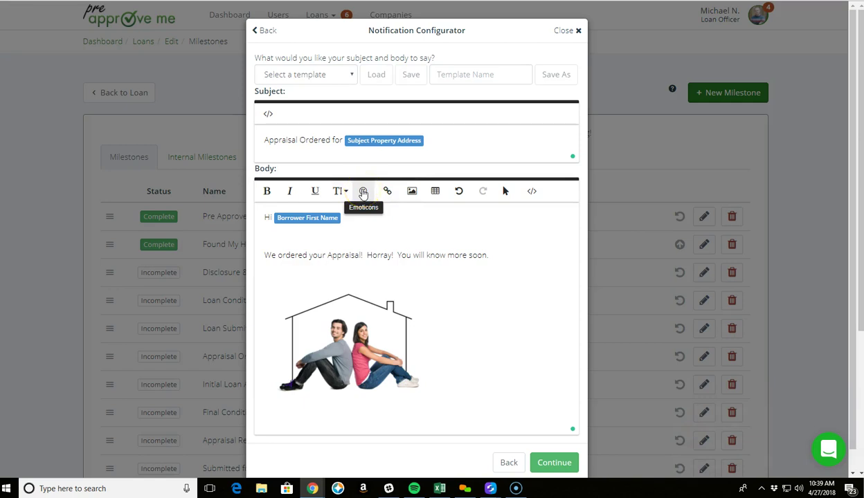
{"action": "left_click", "coordinate": [363, 194]}
{"action": "left_click", "coordinate": [442, 213]}
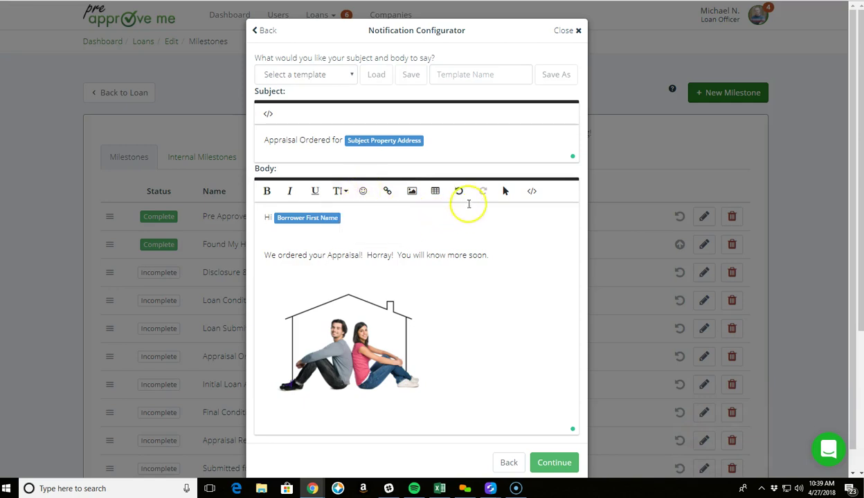
- Close the email body below the image with "Thanks!" and the sender's first name on a separate line
{"action": "scroll", "coordinate": [443, 337], "scroll_direction": "down", "scroll_amount": 1}
{"action": "left_click", "coordinate": [459, 341]}
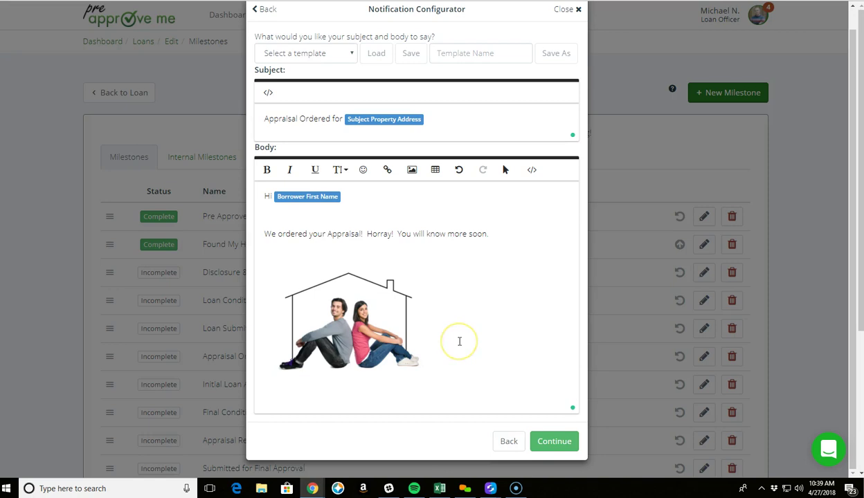
{"action": "key", "text": "Return"}
{"action": "type", "text": "Thanks"}
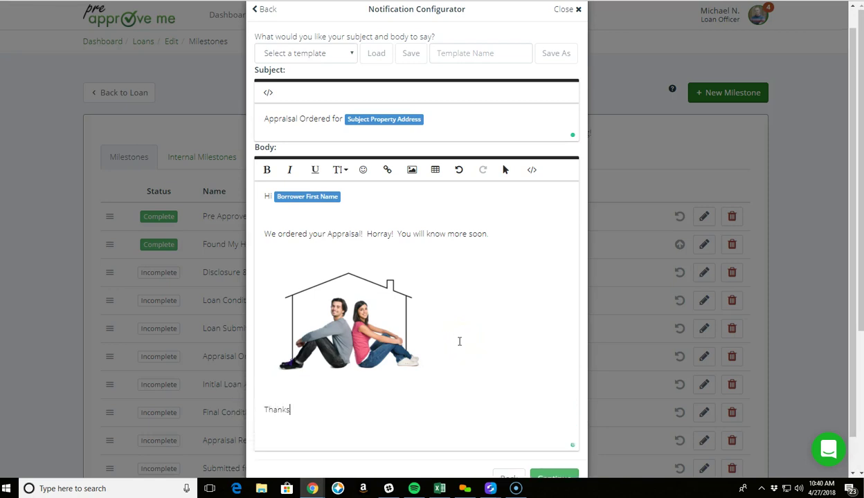
{"action": "type", "text": "!"}
{"action": "key", "text": "Return"}
{"action": "key", "text": "Return"}
{"action": "type", "text": "Michael"}
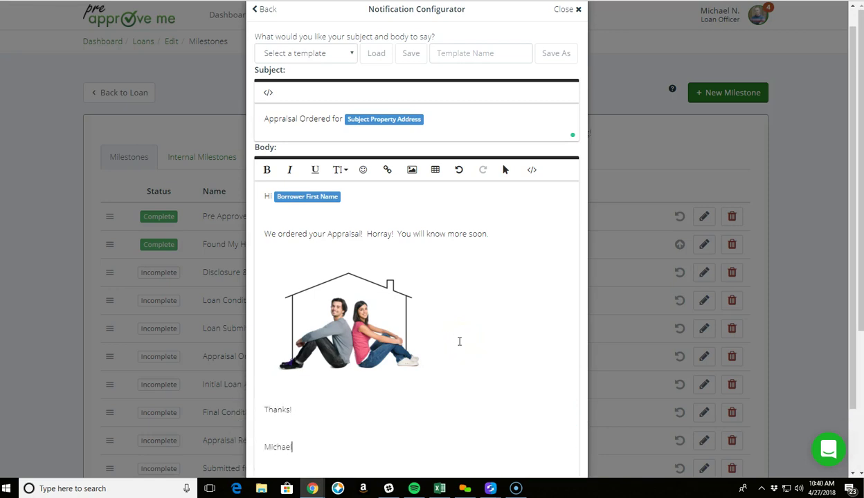
- Accept the email's subject and body, and make the Primary Borrower its recipient
{"action": "scroll", "coordinate": [461, 340], "scroll_direction": "down", "scroll_amount": 3}
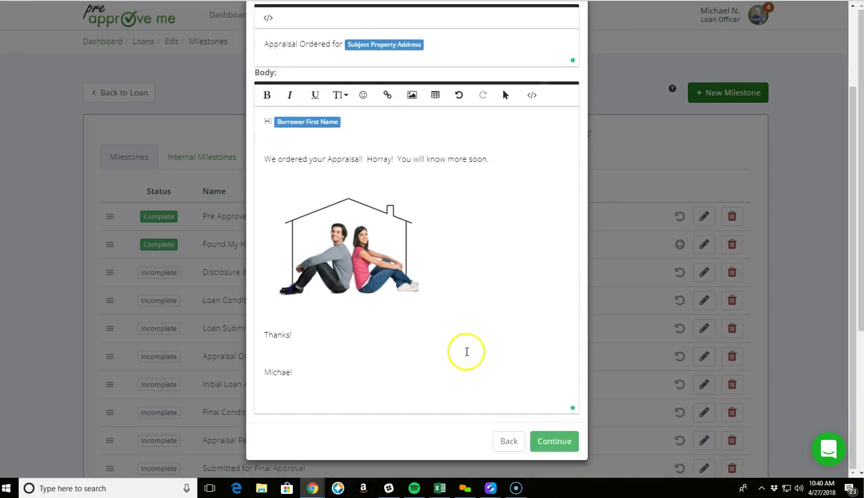
{"action": "left_click", "coordinate": [550, 441]}
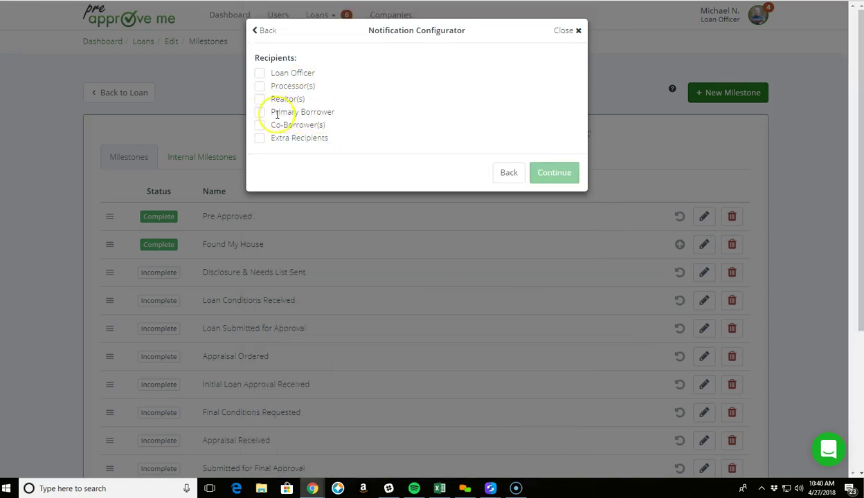
{"action": "left_click_drag", "start_coordinate": [270, 111], "coordinate": [334, 110]}
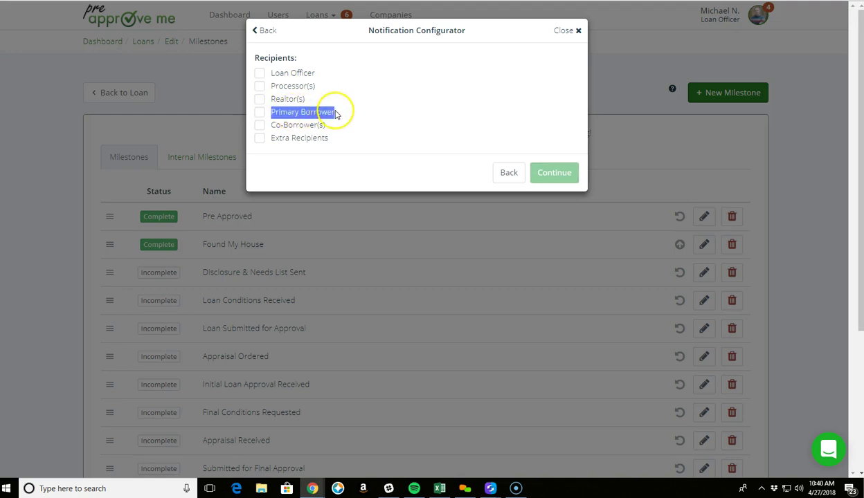
{"action": "left_click", "coordinate": [348, 113]}
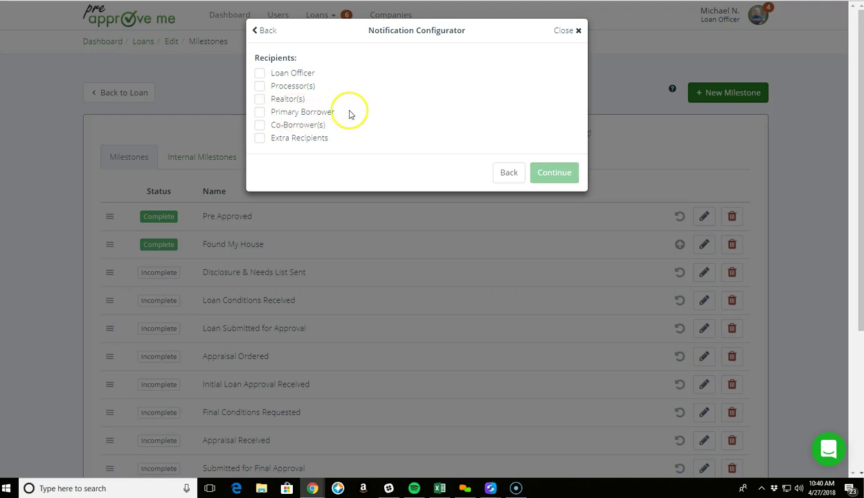
{"action": "left_click", "coordinate": [260, 113]}
{"action": "left_click", "coordinate": [258, 123]}
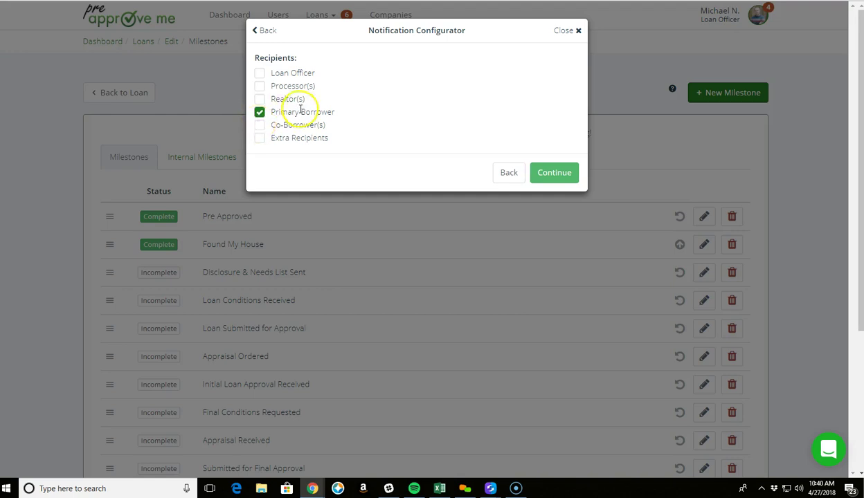
{"action": "left_click", "coordinate": [553, 173]}
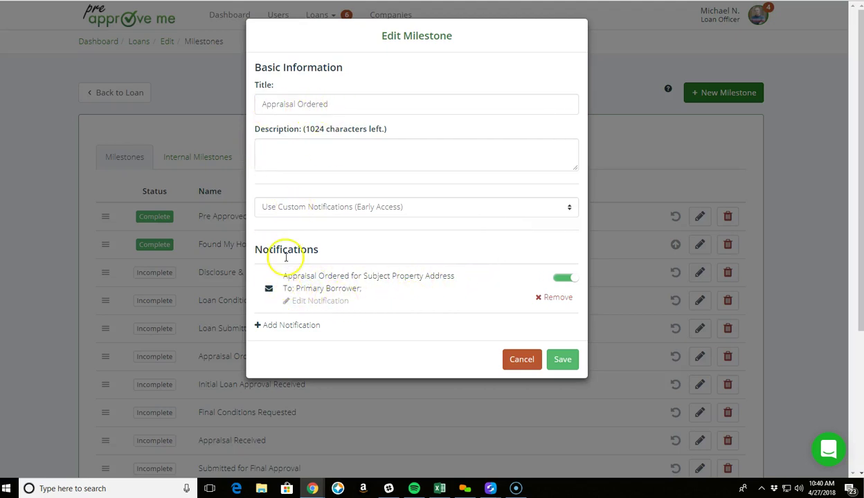
- Add an SMS/Text notification and start its message with "Hi" followed by the Borrower First Name dynamic text from Borrower Details
{"action": "left_click", "coordinate": [291, 327]}
{"action": "left_click", "coordinate": [496, 69]}
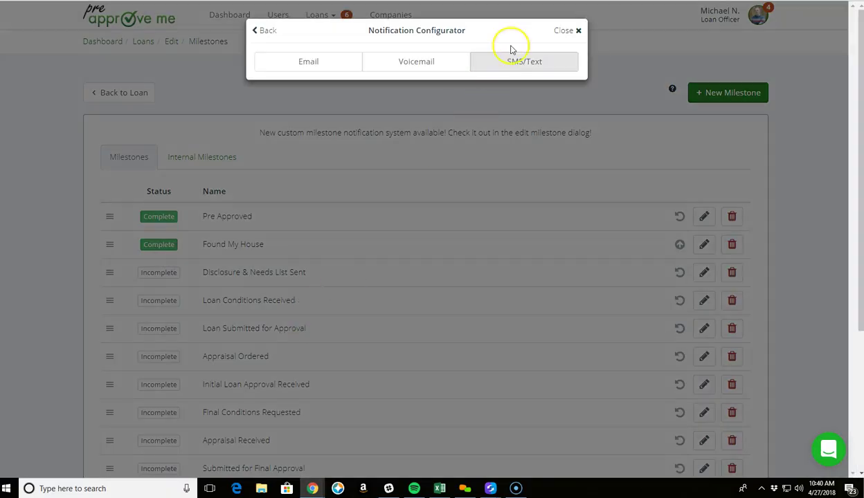
{"action": "left_click", "coordinate": [273, 140]}
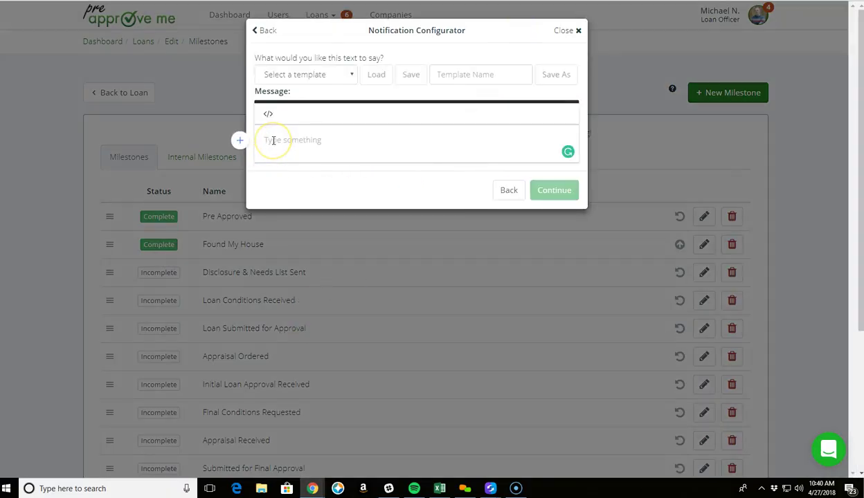
{"action": "type", "text": "Hi"}
{"action": "left_click", "coordinate": [269, 115]}
{"action": "left_click", "coordinate": [337, 76]}
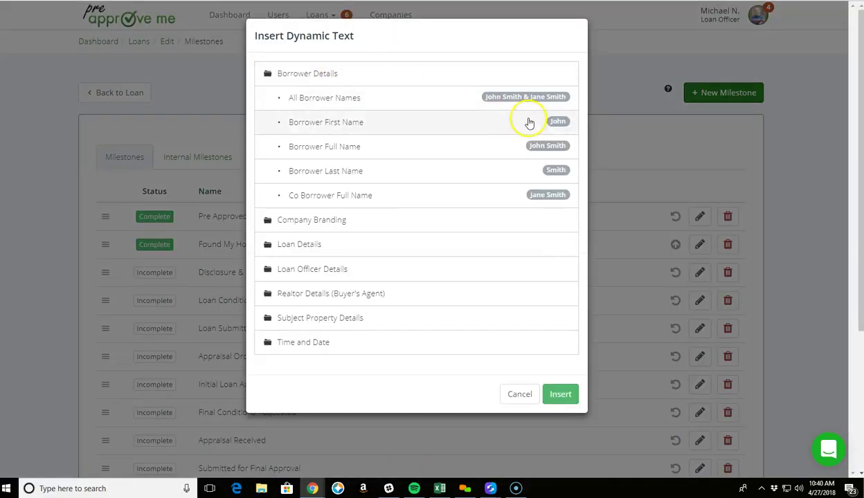
{"action": "left_click", "coordinate": [520, 122]}
{"action": "left_click", "coordinate": [565, 394]}
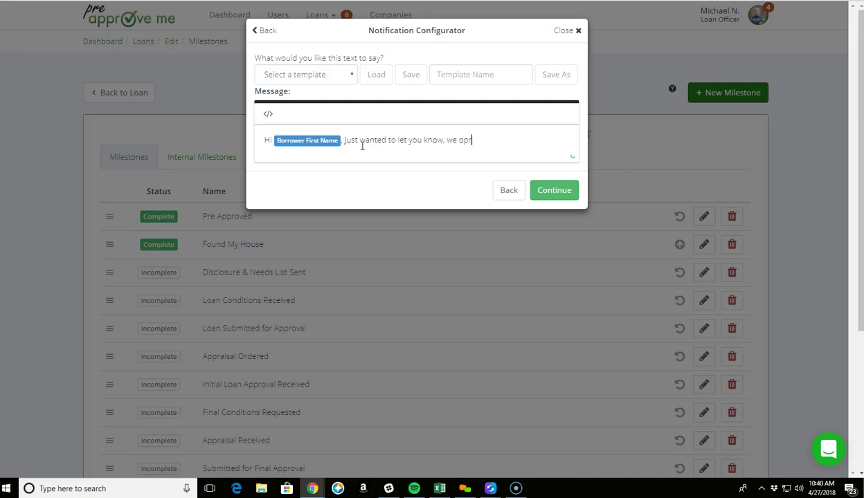
- Continue the message with "Just wanted to let you know, we ordered your appraisal. He should look at the home in the next 4 days."
{"action": "type", "text": "red your appraisal."}
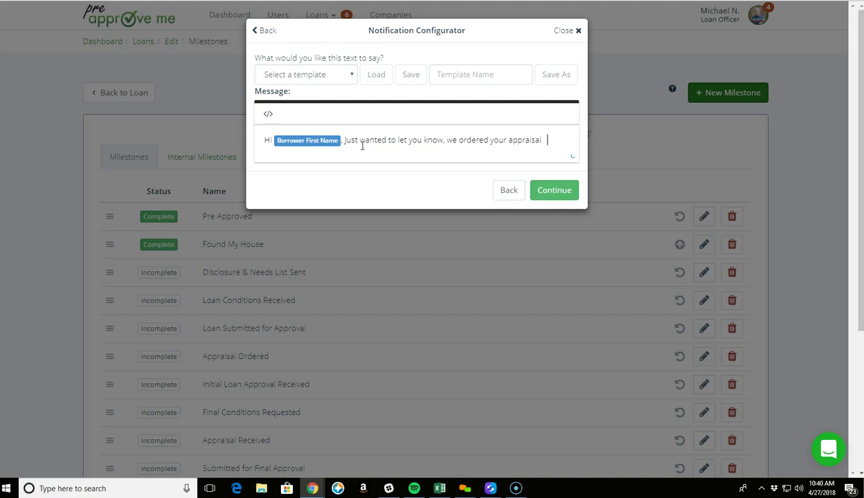
{"action": "type", "text": "  He sho"}
{"action": "type", "text": "uld "}
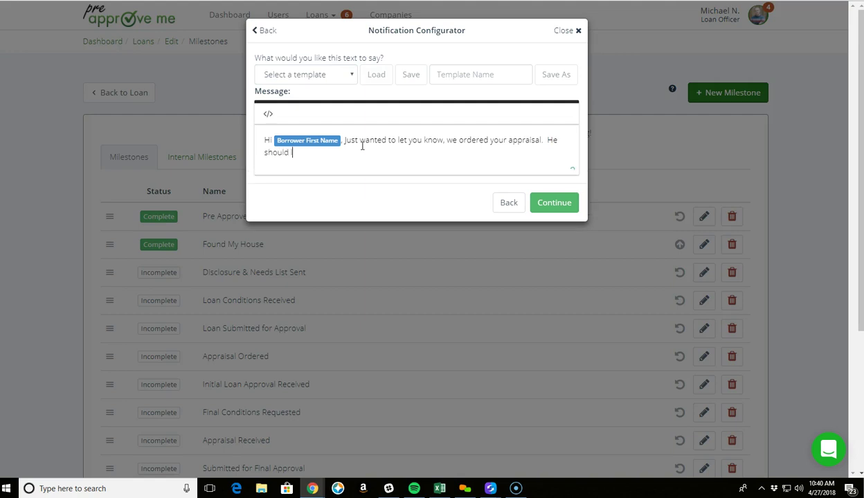
{"action": "type", "text": "look at tha"}
{"action": "key", "text": "BackSpace"}
{"action": "type", "text": "e home in the next 4 days.  Ill be in"}
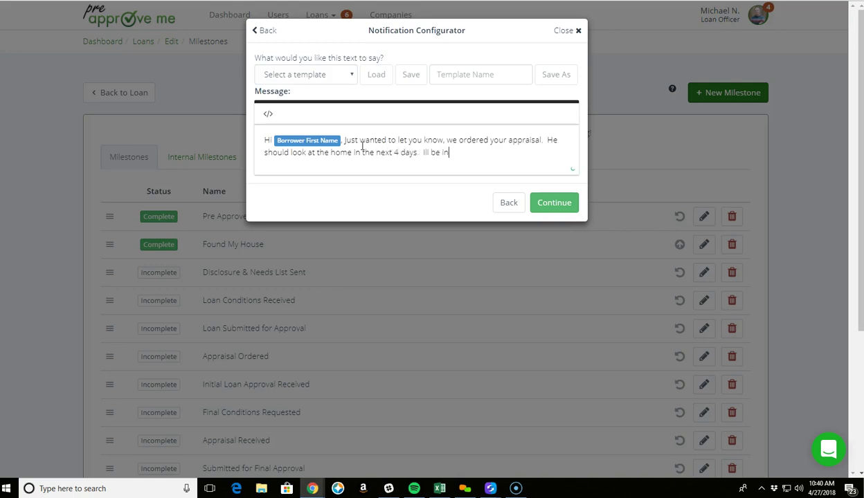
- Finish the message with "Ill be in touch soon! Have a great week", signed below with the sender's first name and "(Your Awesome LO"
{"action": "type", "text": " touch soon!  Have  a great wee"}
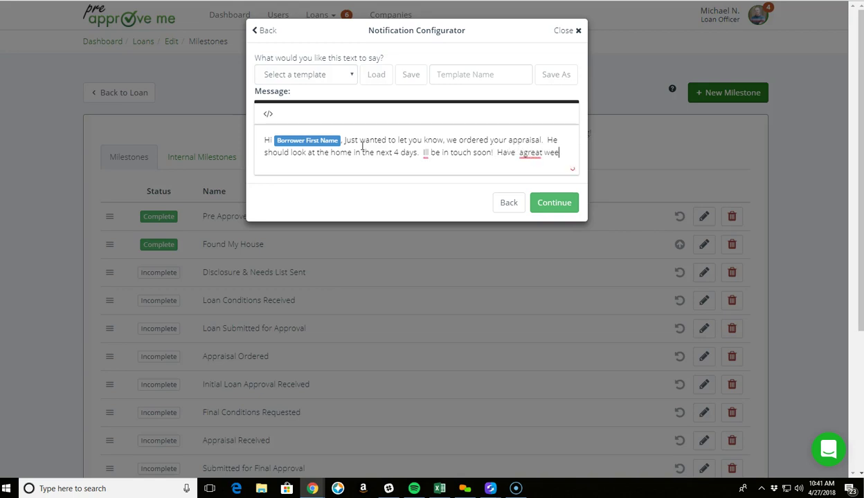
{"action": "type", "text": "k"}
{"action": "left_click", "coordinate": [533, 153]}
{"action": "left_click", "coordinate": [534, 172]}
{"action": "left_click", "coordinate": [568, 153]}
{"action": "key", "text": "Return"}
{"action": "type", "text": "- Michael (Y"}
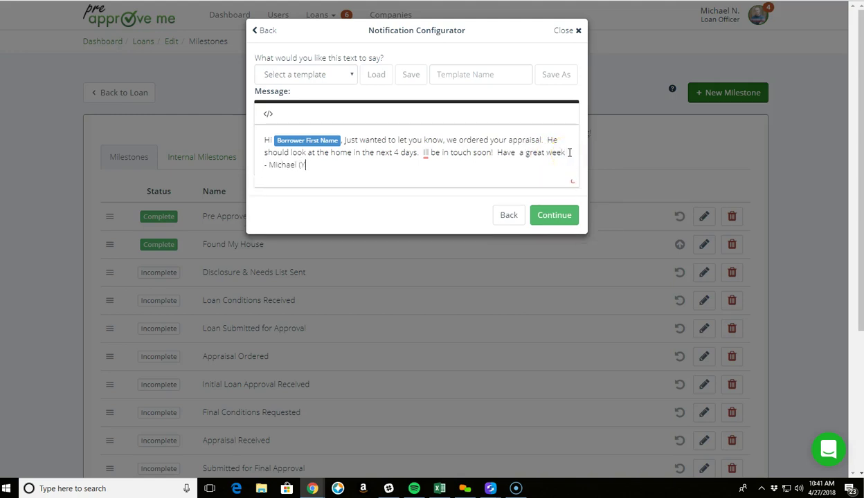
{"action": "type", "text": "our Awesome LO"}
- Accept the text message and make the Primary Borrower its recipient
{"action": "left_click", "coordinate": [561, 215]}
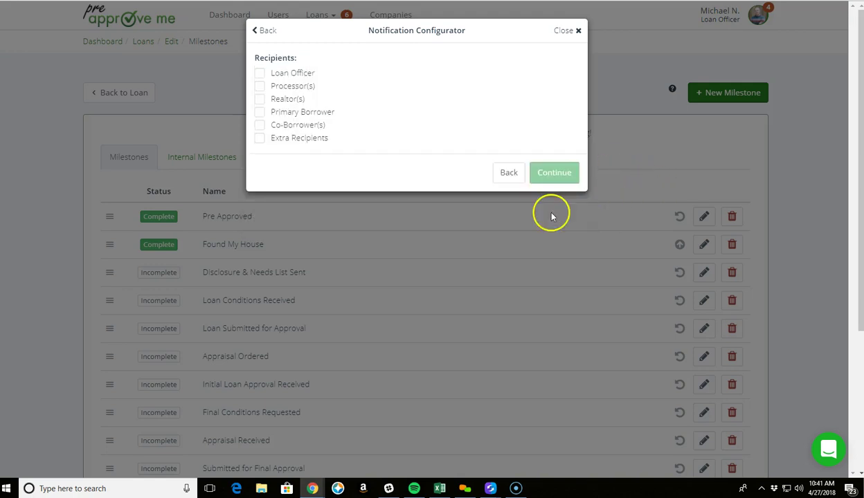
{"action": "left_click", "coordinate": [263, 112]}
{"action": "left_click", "coordinate": [547, 171]}
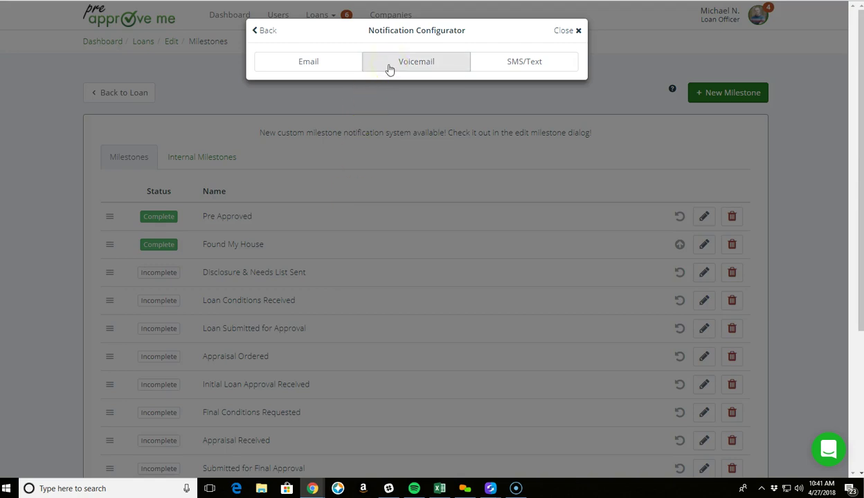
- Add a voicemail notification and create a new recording for it using the phone
{"action": "left_click", "coordinate": [341, 169]}
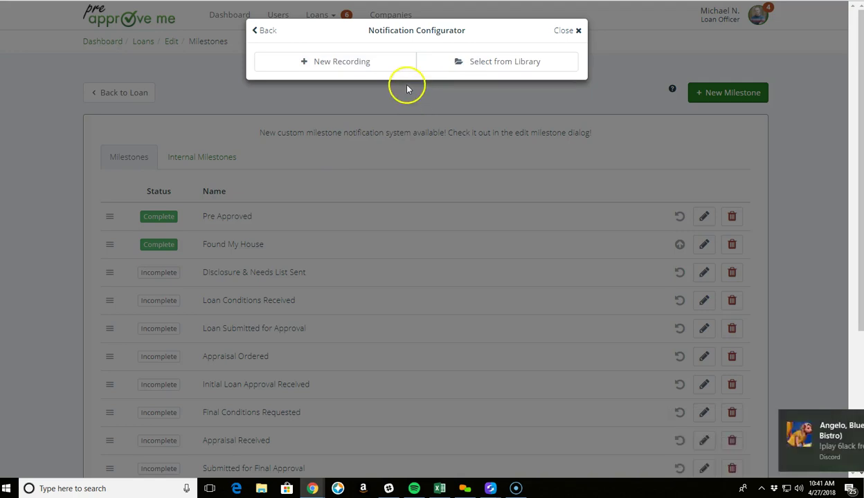
{"action": "left_click", "coordinate": [337, 69]}
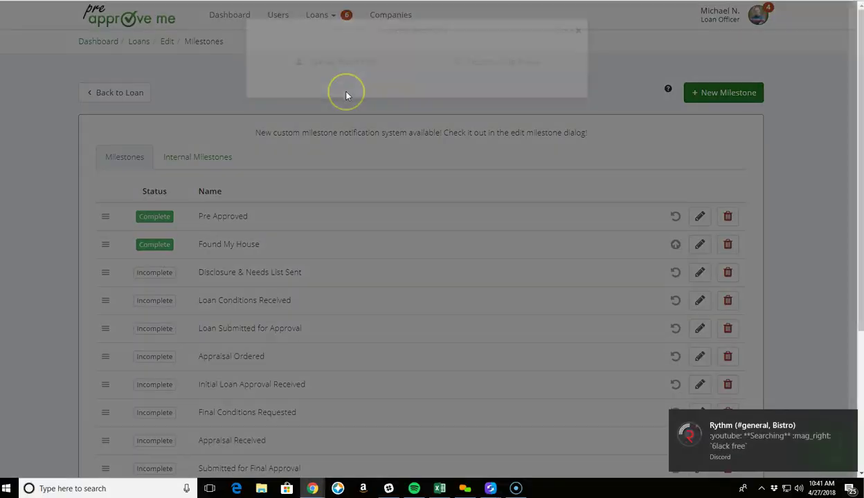
{"action": "left_click", "coordinate": [338, 72]}
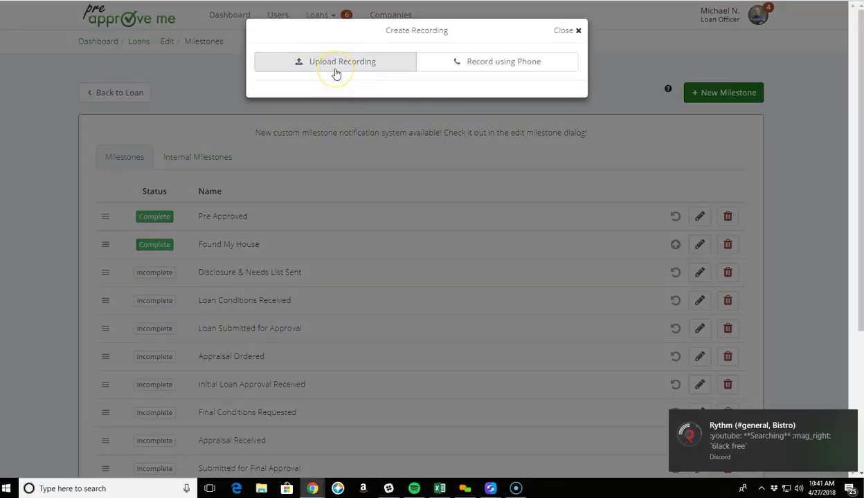
{"action": "left_click", "coordinate": [336, 72]}
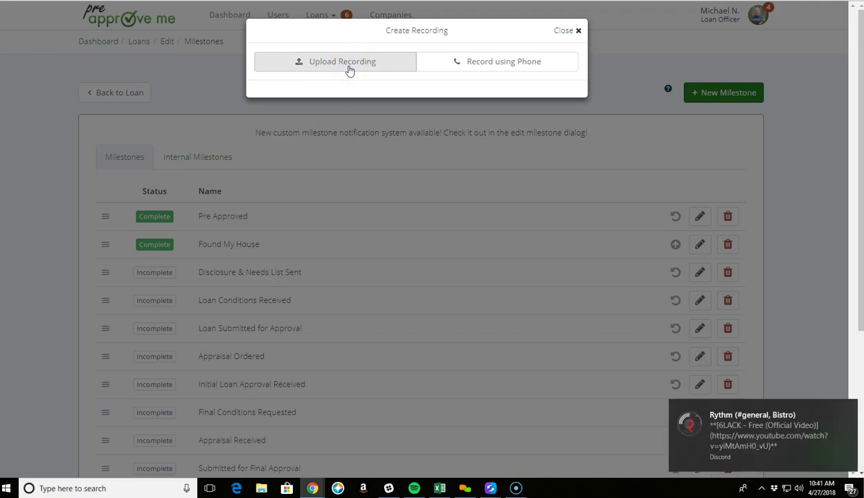
{"action": "left_click", "coordinate": [454, 67]}
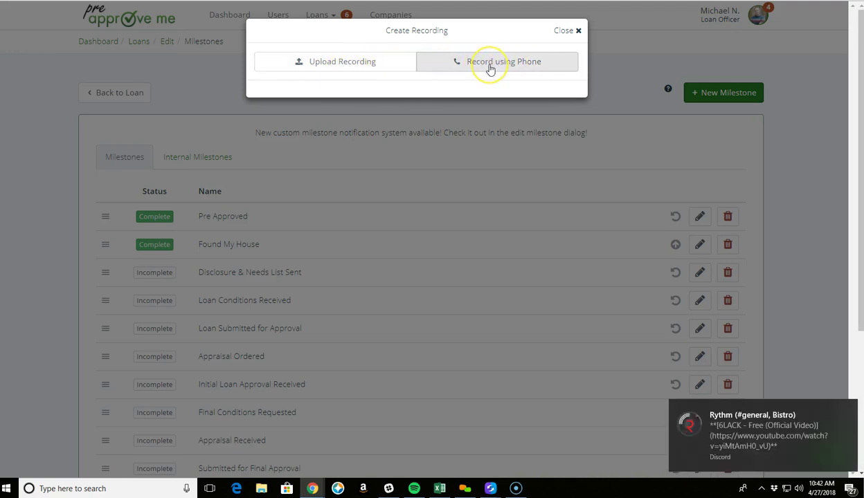
{"action": "left_click", "coordinate": [370, 107]}
{"action": "left_click", "coordinate": [557, 115]}
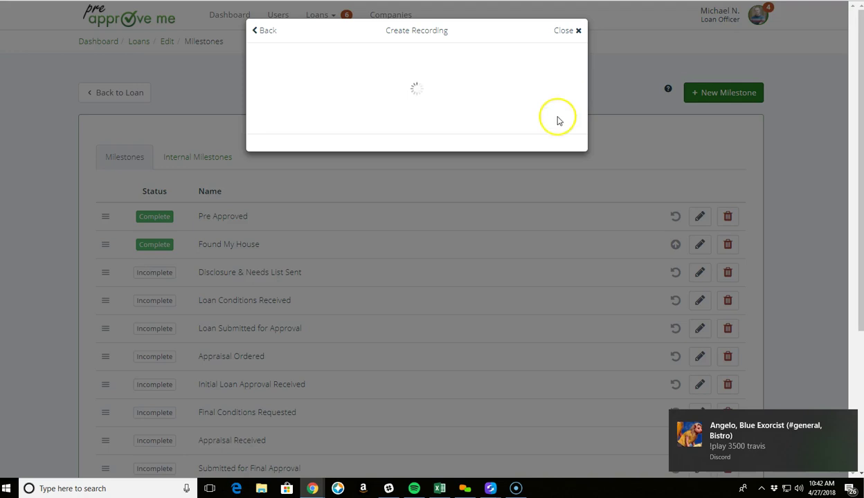
{"action": "left_click", "coordinate": [553, 120]}
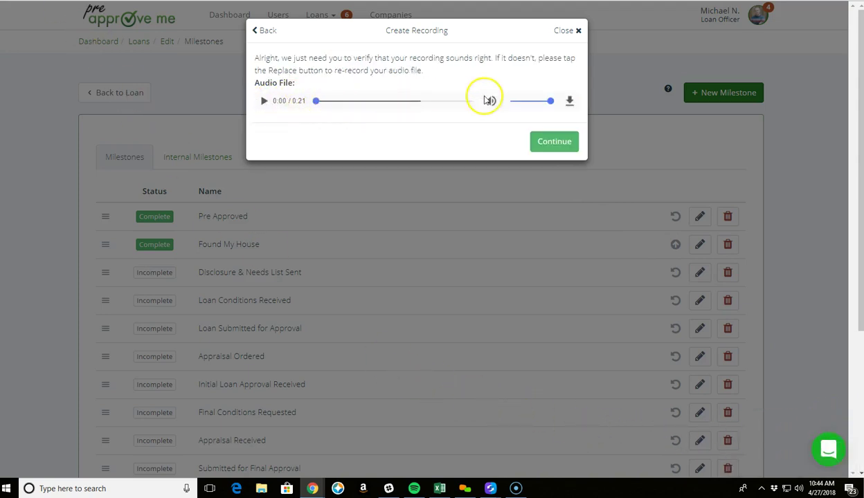
- Play back the voicemail recording to verify it, accept it and name the file "Appraisal"
{"action": "left_click", "coordinate": [266, 102]}
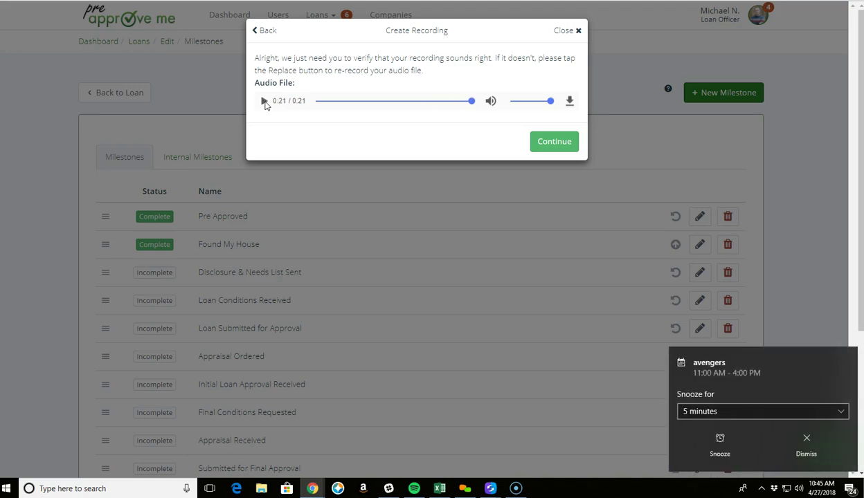
{"action": "left_click", "coordinate": [546, 149]}
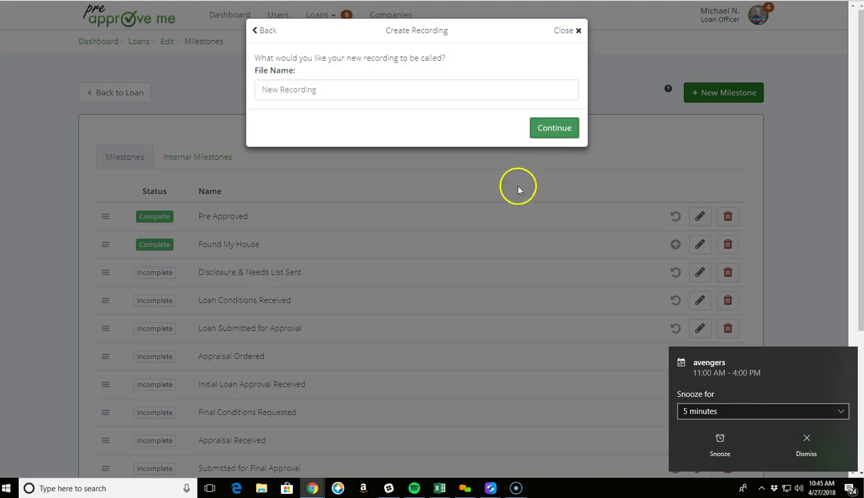
{"action": "left_click", "coordinate": [309, 88]}
{"action": "left_click_drag", "start_coordinate": [344, 88], "coordinate": [209, 102]}
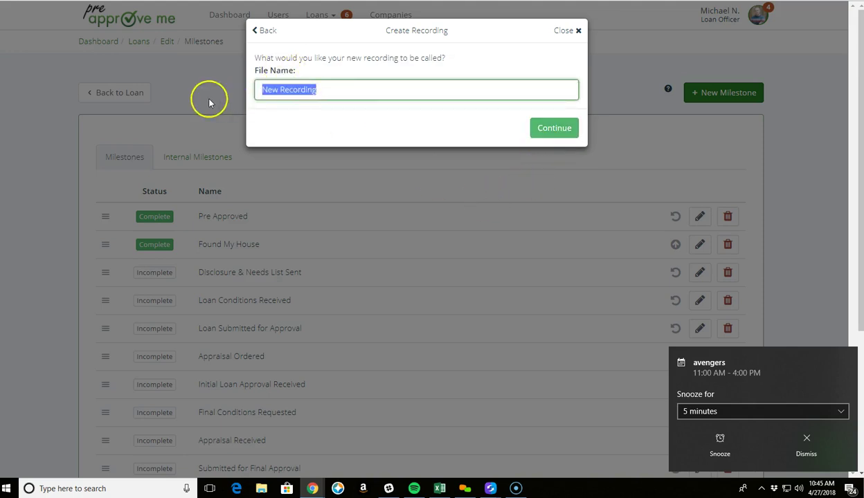
{"action": "type", "text": "Appara"}
{"action": "key", "text": "BackSpace"}
{"action": "key", "text": "BackSpace"}
{"action": "key", "text": "BackSpace"}
{"action": "type", "text": "raisal"}
{"action": "left_click_drag", "start_coordinate": [314, 87], "coordinate": [280, 89]}
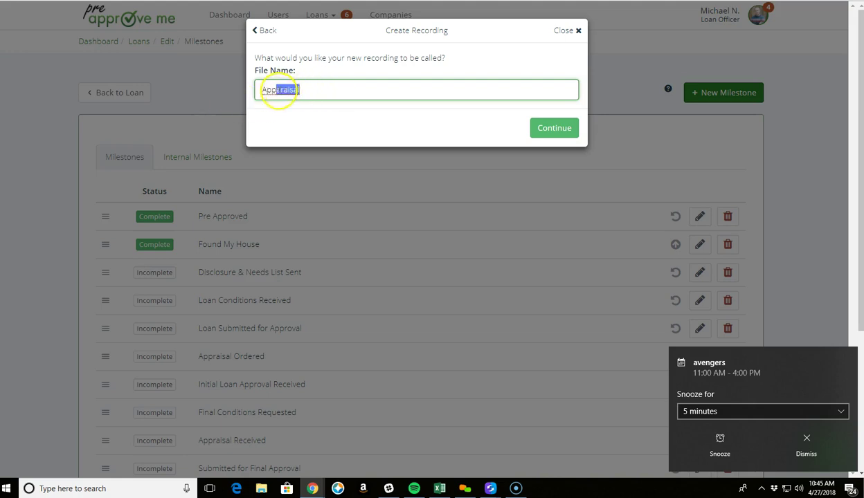
{"action": "type", "text": "raisal"}
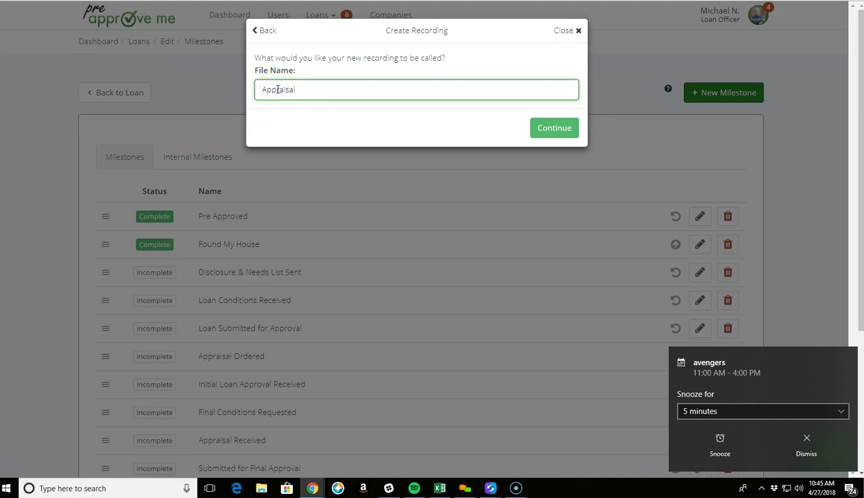
{"action": "left_click", "coordinate": [537, 130]}
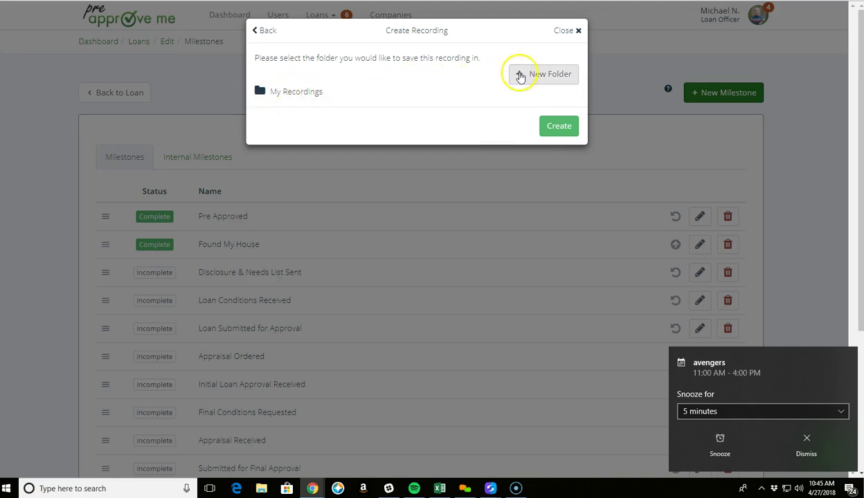
- Create the recording in the My Recordings folder
{"action": "left_click", "coordinate": [288, 94]}
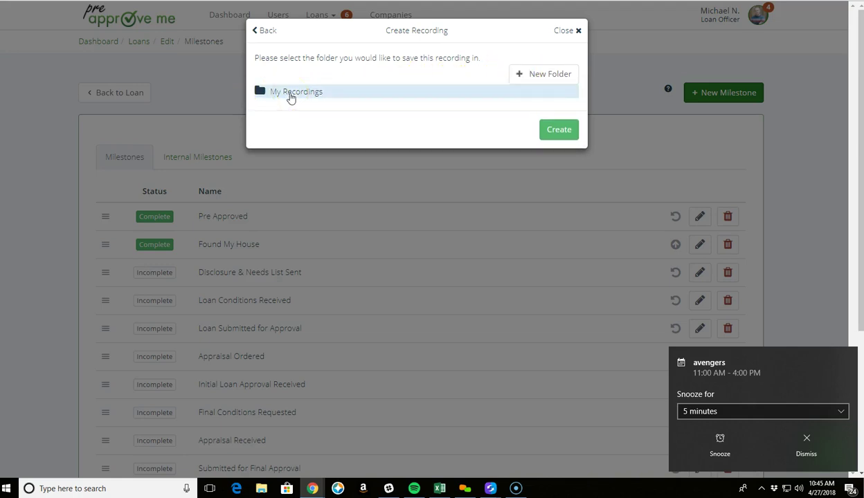
{"action": "left_click", "coordinate": [330, 102]}
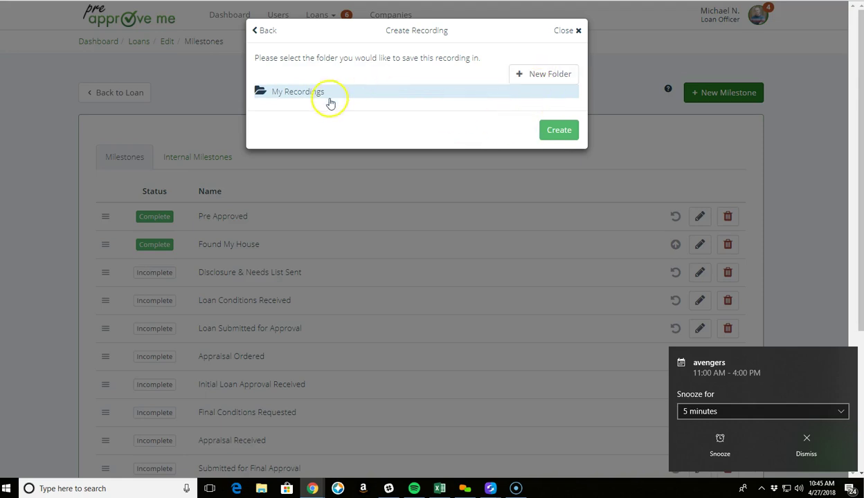
{"action": "left_click", "coordinate": [524, 75]}
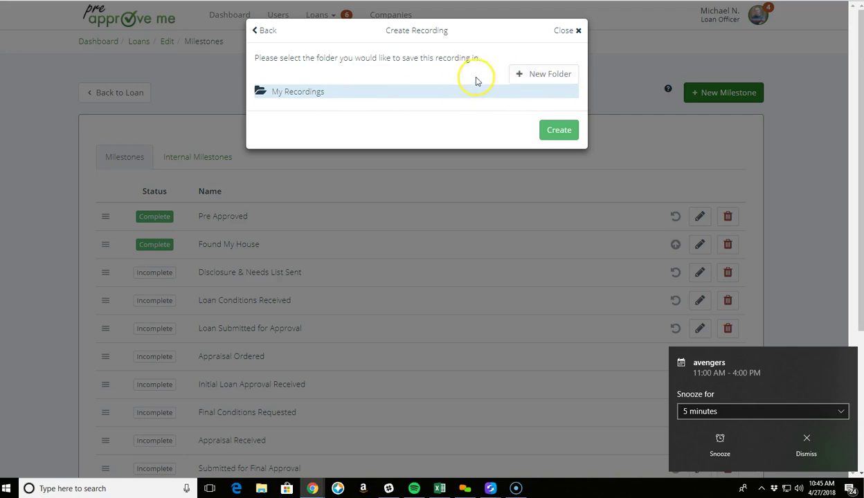
{"action": "left_click", "coordinate": [558, 130]}
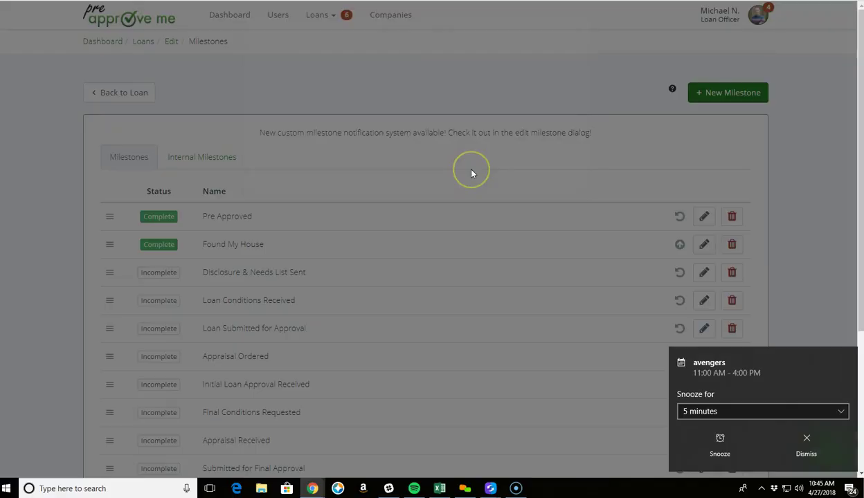
- Make the Primary Borrower the voicemail's recipient and save the changes to the Appraisal Ordered milestone
{"action": "left_click", "coordinate": [257, 112]}
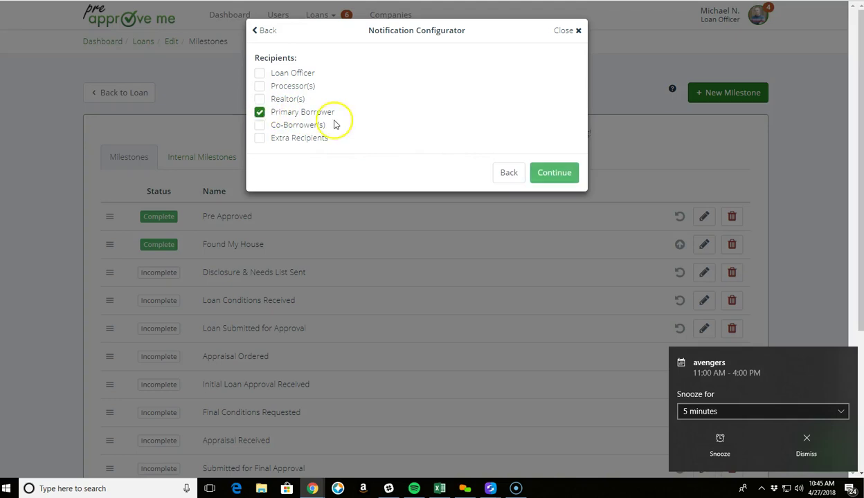
{"action": "left_click", "coordinate": [563, 179]}
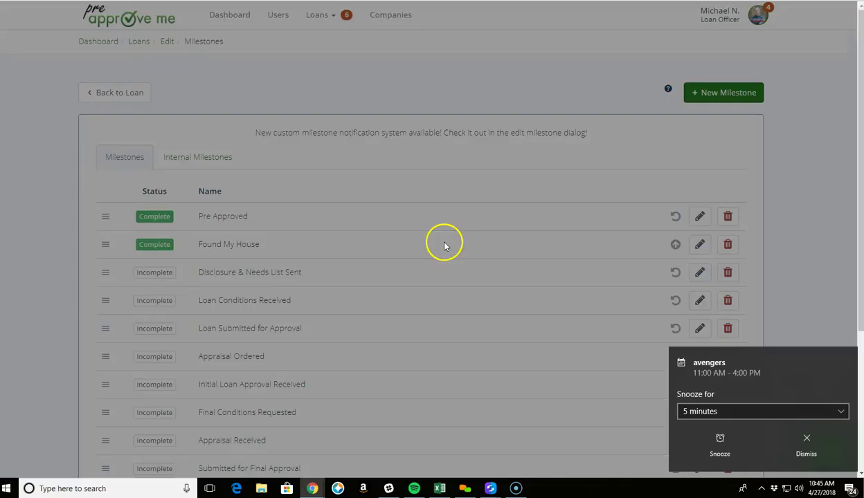
{"action": "scroll", "coordinate": [415, 297], "scroll_direction": "down", "scroll_amount": 1}
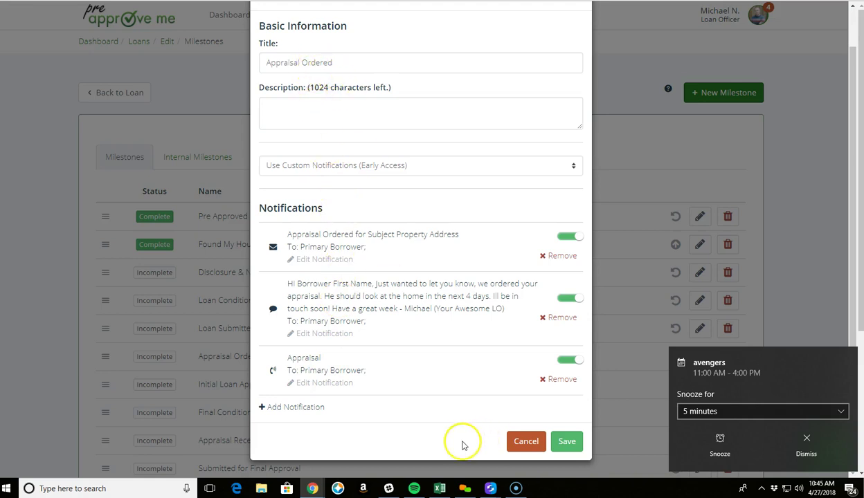
{"action": "left_click", "coordinate": [565, 443]}
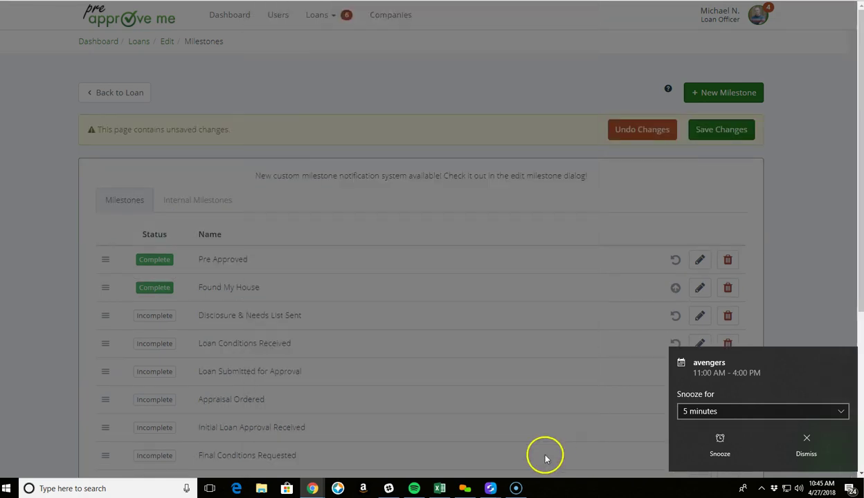
{"action": "left_click", "coordinate": [729, 130]}
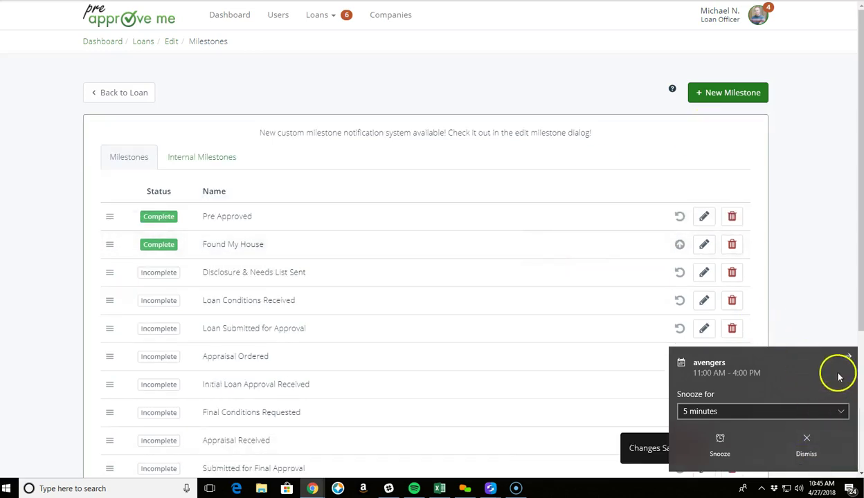
- Dismiss the desktop notifications, mark the Appraisal Ordered milestone as Complete and save it with update notifications sent
{"action": "left_click", "coordinate": [848, 358]}
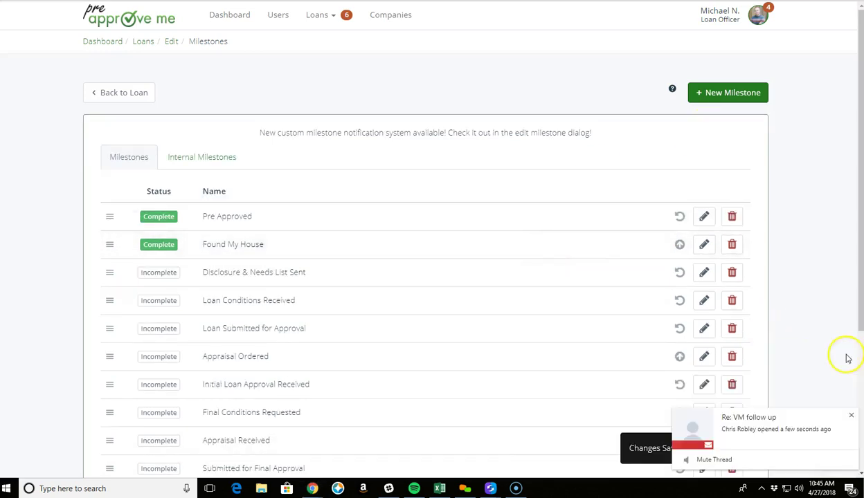
{"action": "left_click", "coordinate": [849, 418]}
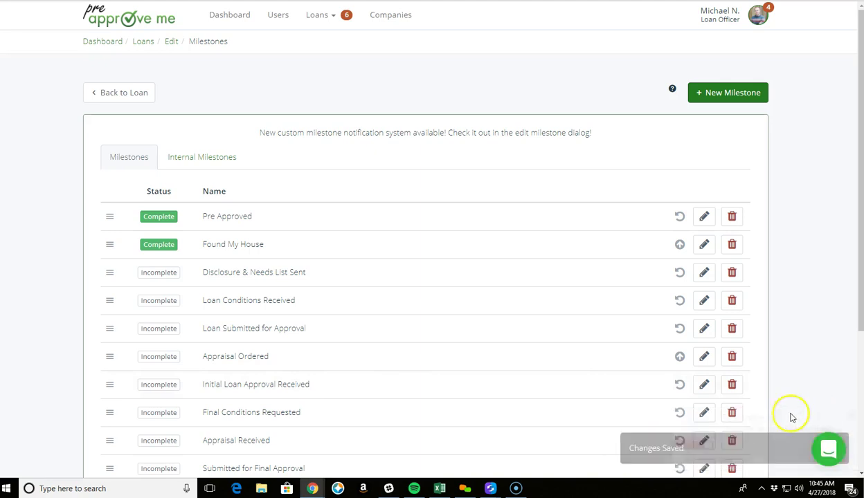
{"action": "left_click", "coordinate": [167, 358]}
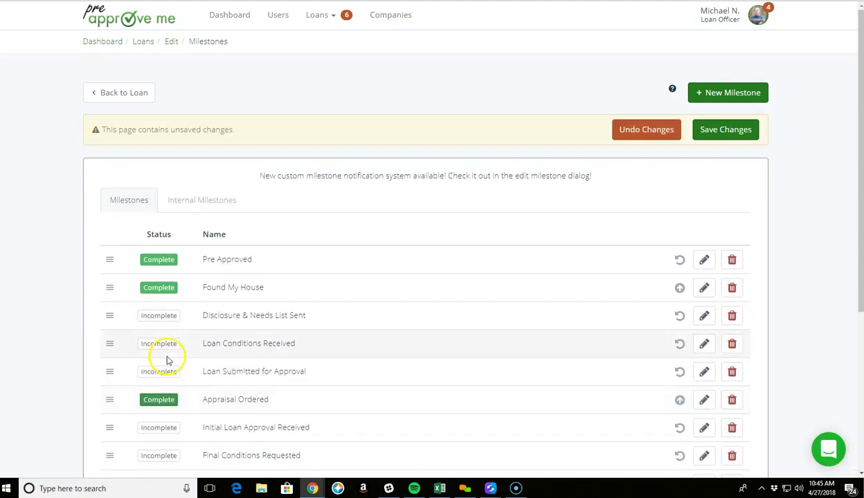
{"action": "left_click", "coordinate": [712, 140]}
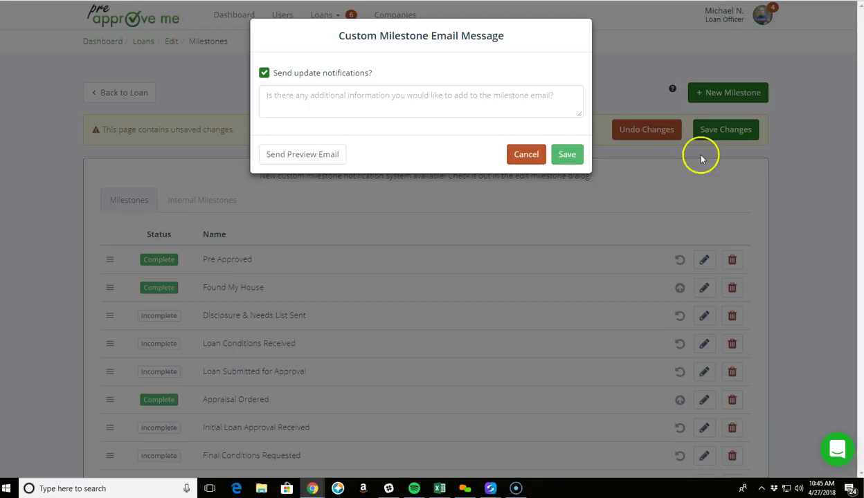
{"action": "left_click", "coordinate": [495, 251]}
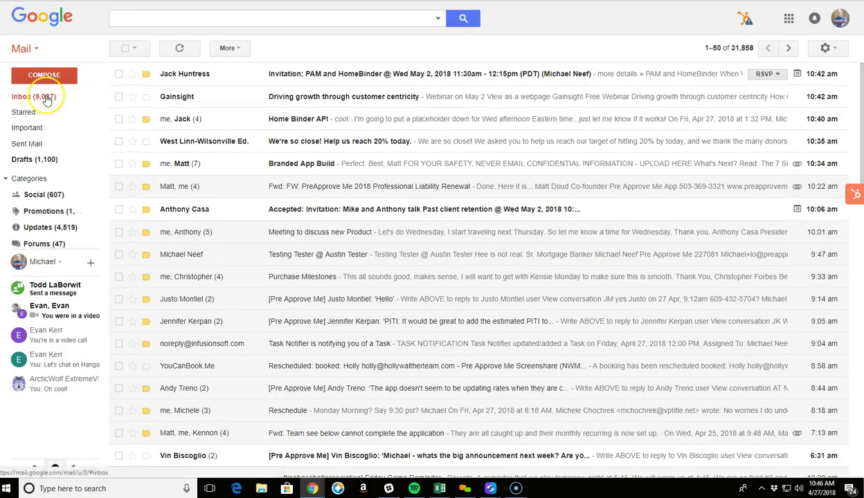
- Refresh the Gmail inbox, open the "Appraisal Ordered for TBD" email and review its subject, body and footer
{"action": "left_click", "coordinate": [47, 100]}
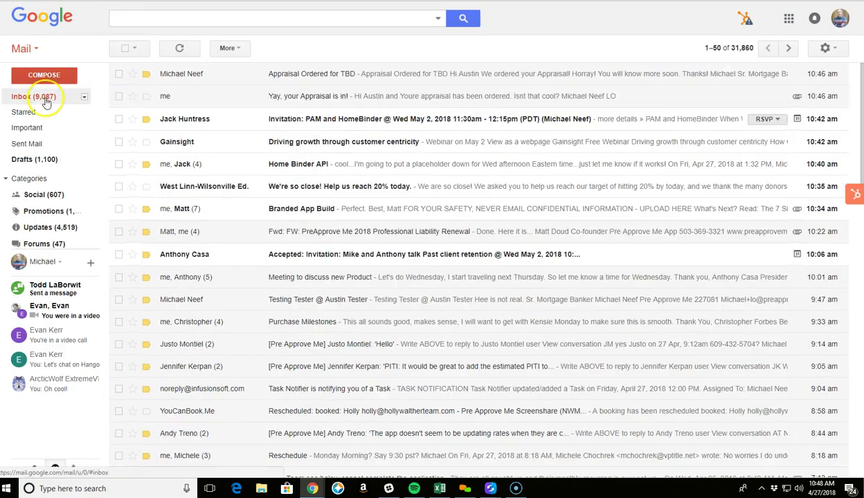
{"action": "left_click", "coordinate": [280, 78]}
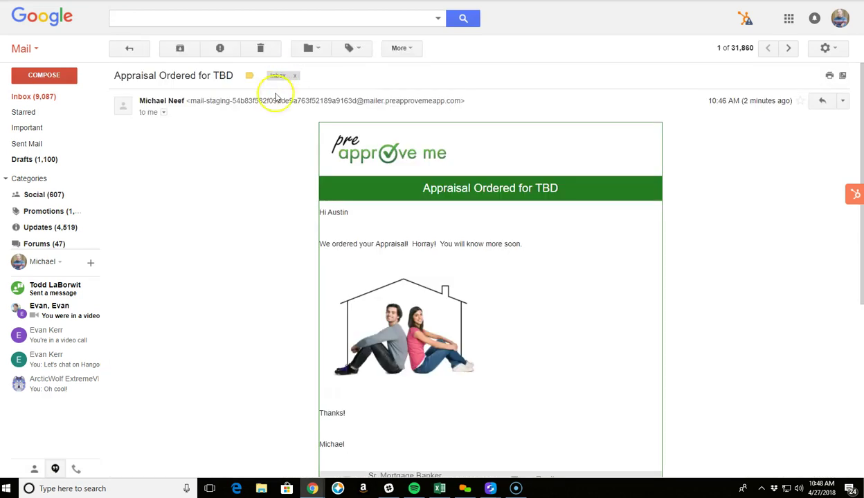
{"action": "scroll", "coordinate": [380, 268], "scroll_direction": "down", "scroll_amount": 1}
{"action": "scroll", "coordinate": [380, 269], "scroll_direction": "down", "scroll_amount": 1}
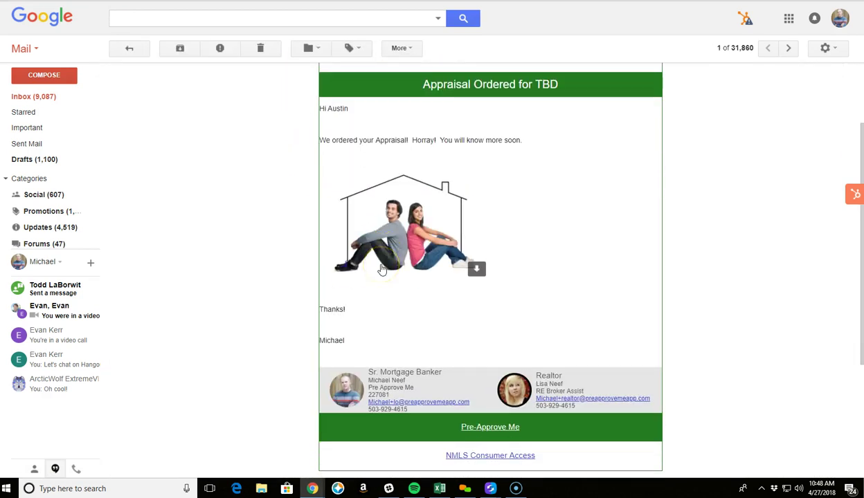
{"action": "scroll", "coordinate": [455, 193], "scroll_direction": "up", "scroll_amount": 2}
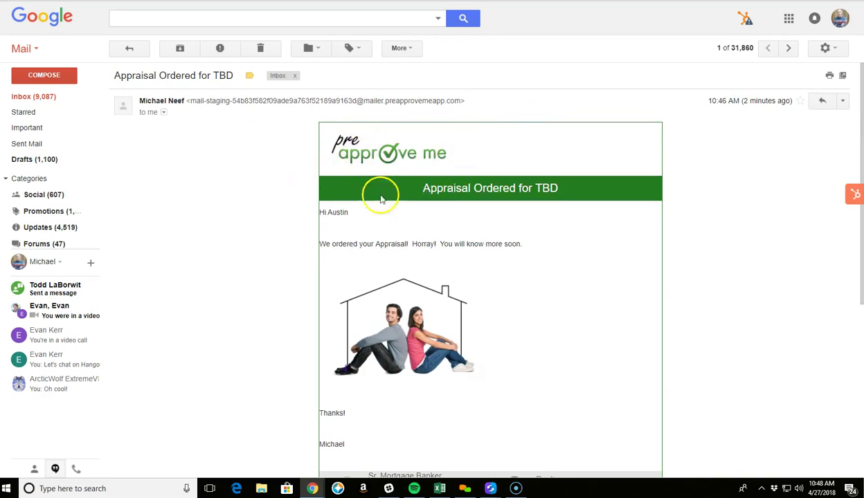
{"action": "scroll", "coordinate": [369, 179], "scroll_direction": "down", "scroll_amount": 1}
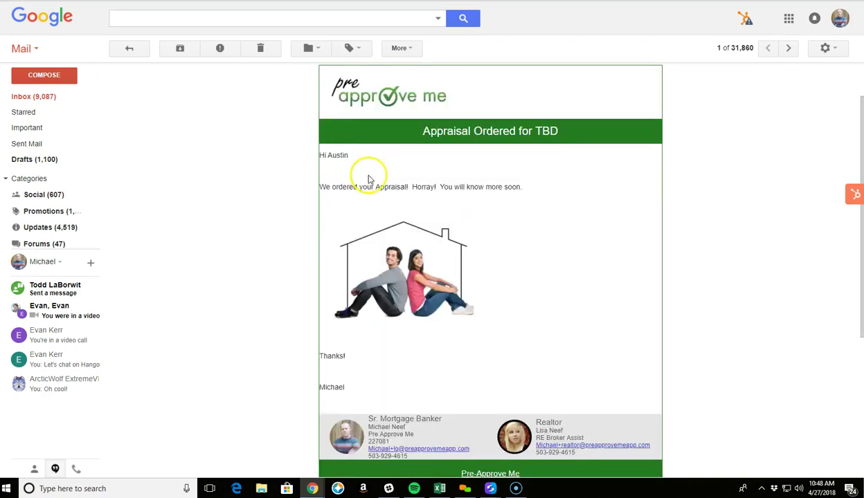
{"action": "scroll", "coordinate": [369, 178], "scroll_direction": "down", "scroll_amount": 3}
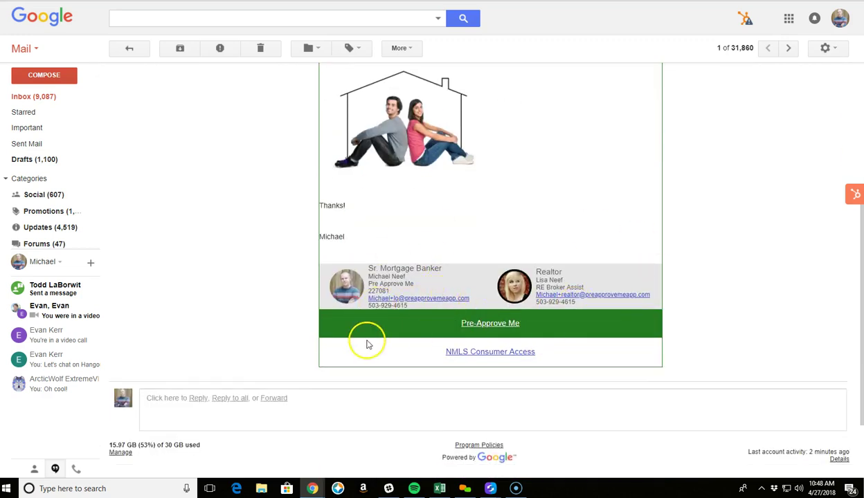
{"action": "scroll", "coordinate": [642, 360], "scroll_direction": "up", "scroll_amount": 4}
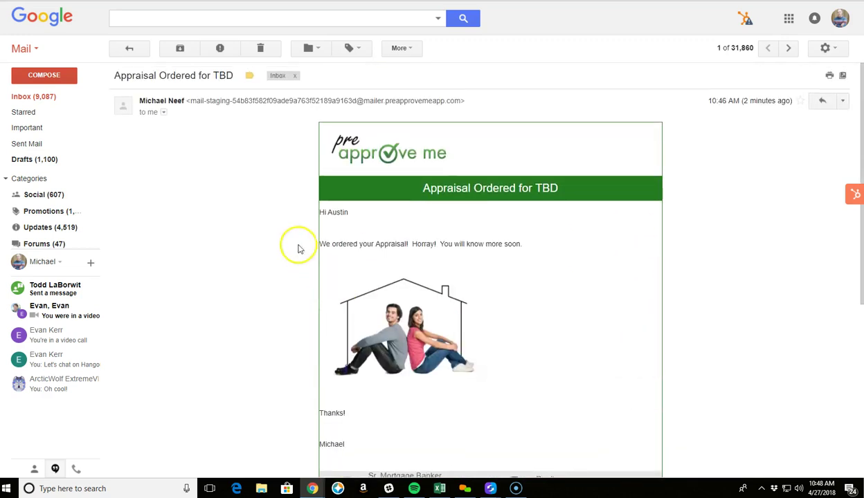
{"action": "left_click_drag", "start_coordinate": [320, 213], "coordinate": [519, 444]}
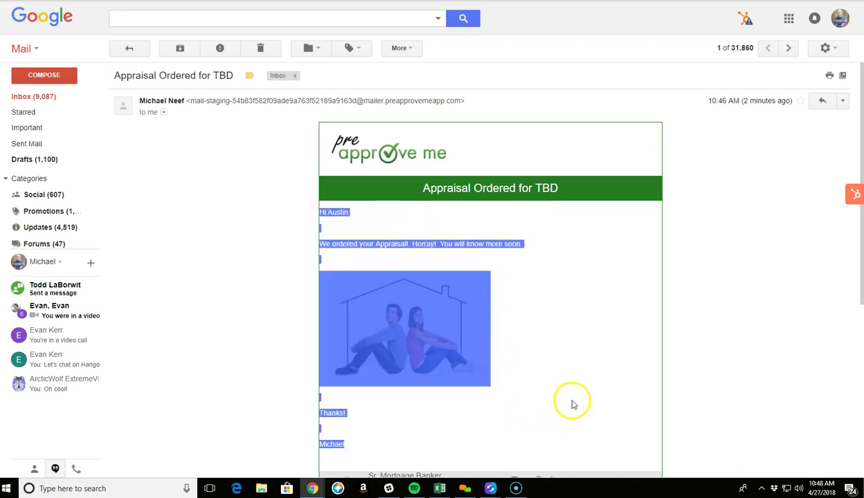
{"action": "left_click_drag", "start_coordinate": [115, 76], "coordinate": [229, 76]}
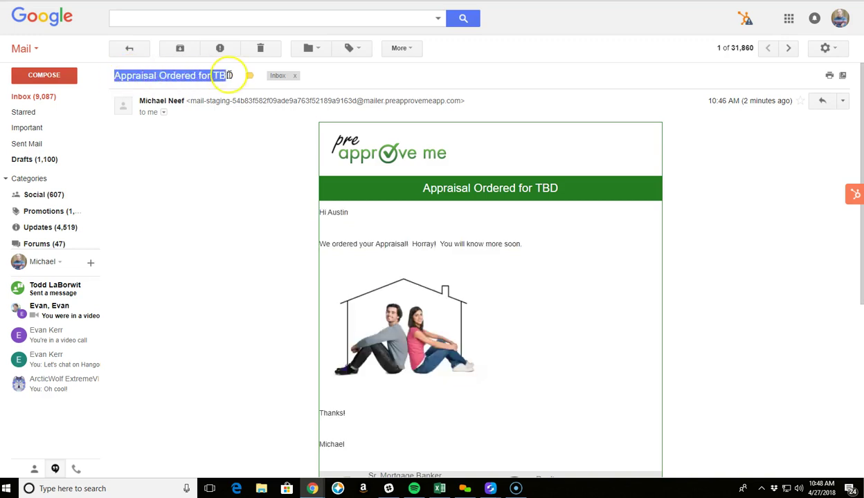
{"action": "left_click", "coordinate": [242, 147]}
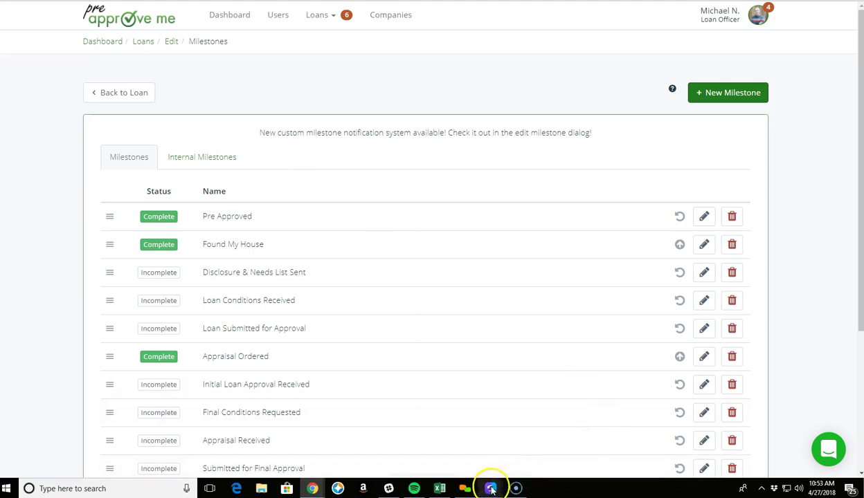
- Switch to the mirrored Galaxy S8 phone, play the newest voicemail and return to the voicemail inbox
{"action": "mouse_move", "coordinate": [491, 488]}
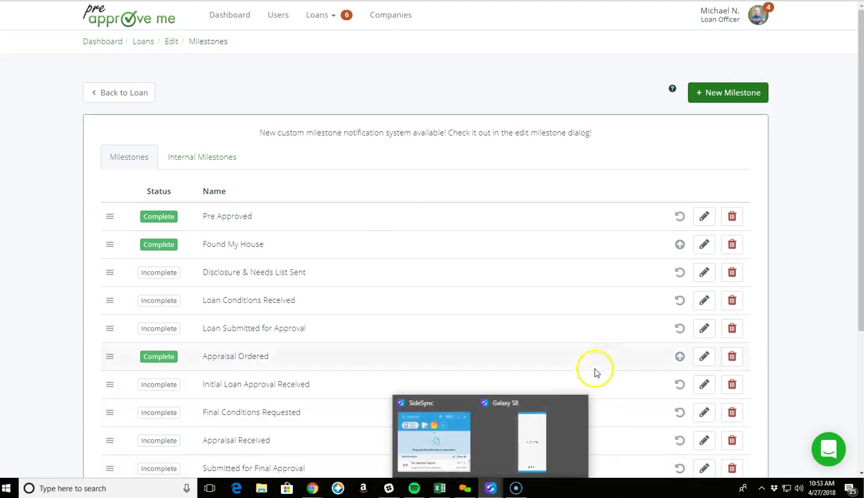
{"action": "left_click", "coordinate": [585, 422]}
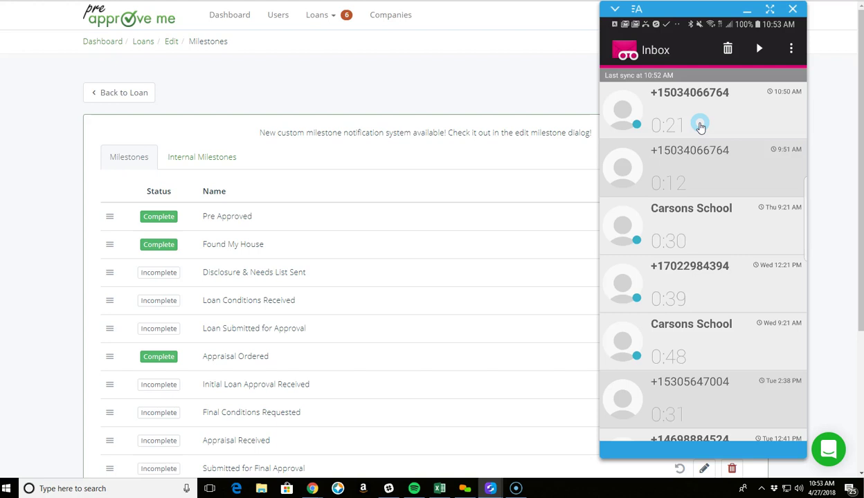
{"action": "left_click", "coordinate": [699, 125]}
{"action": "left_click", "coordinate": [647, 149]}
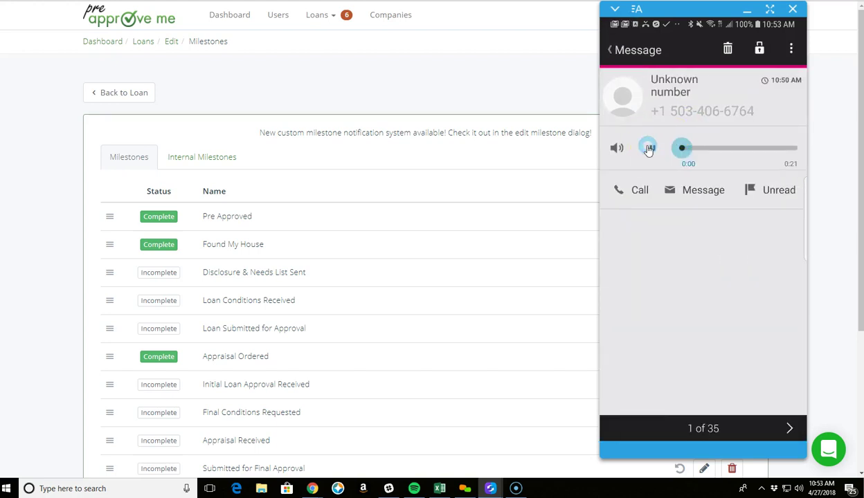
{"action": "left_click", "coordinate": [657, 174]}
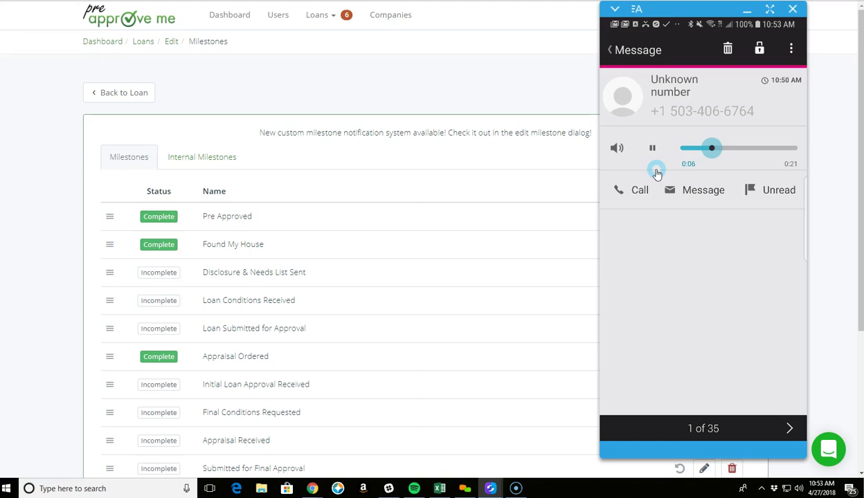
{"action": "left_click", "coordinate": [653, 154]}
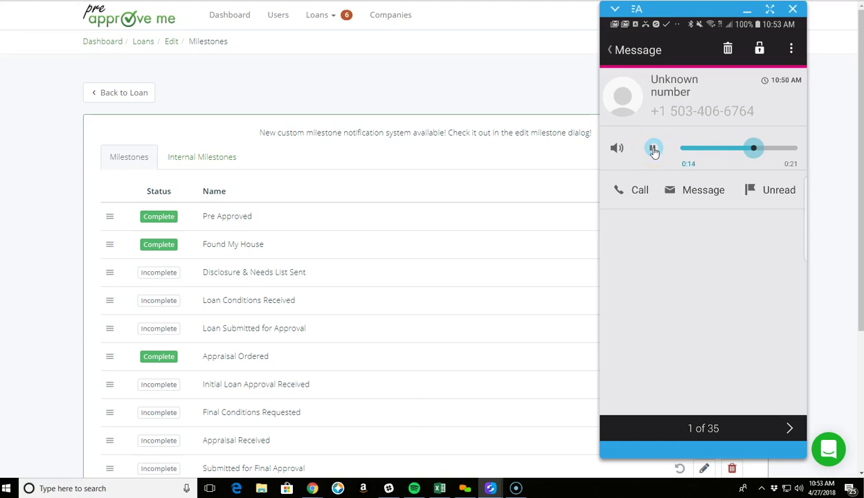
{"action": "left_click", "coordinate": [666, 294]}
{"action": "left_click", "coordinate": [609, 51]}
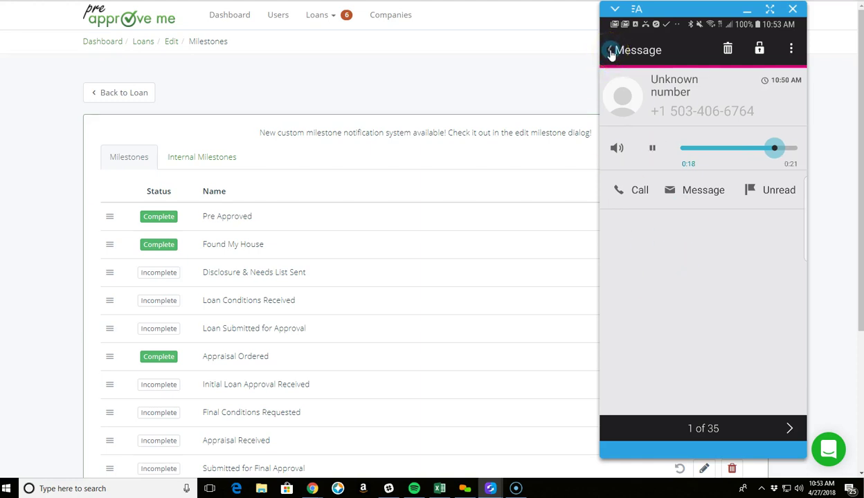
{"action": "left_click", "coordinate": [653, 149]}
{"action": "left_click", "coordinate": [641, 59]}
{"action": "left_click", "coordinate": [609, 50]}
- Check the missed call in the phone's notifications and recent calls, and return to the loan's milestones page
{"action": "left_click", "coordinate": [688, 24]}
{"action": "left_click_drag", "start_coordinate": [687, 24], "coordinate": [681, 261]}
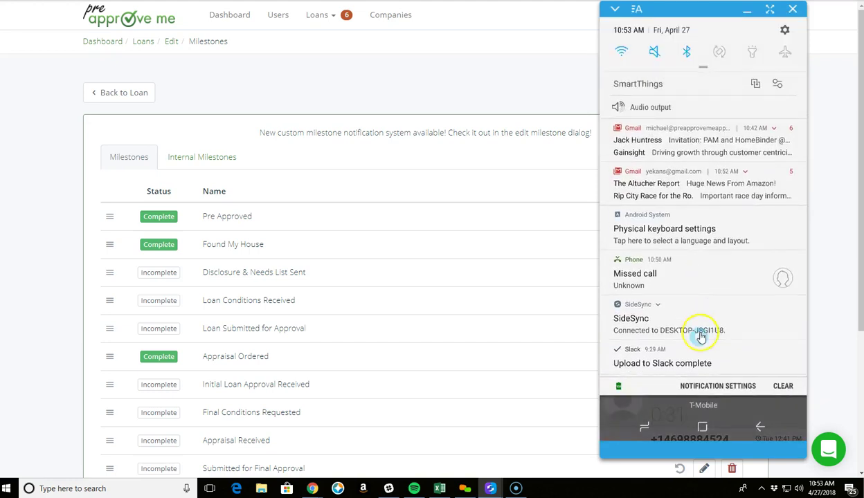
{"action": "left_click", "coordinate": [669, 275]}
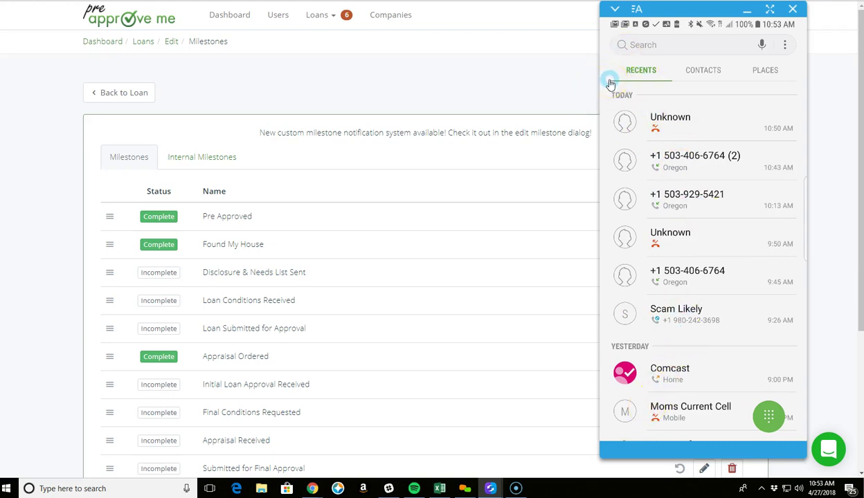
{"action": "left_click", "coordinate": [228, 117]}
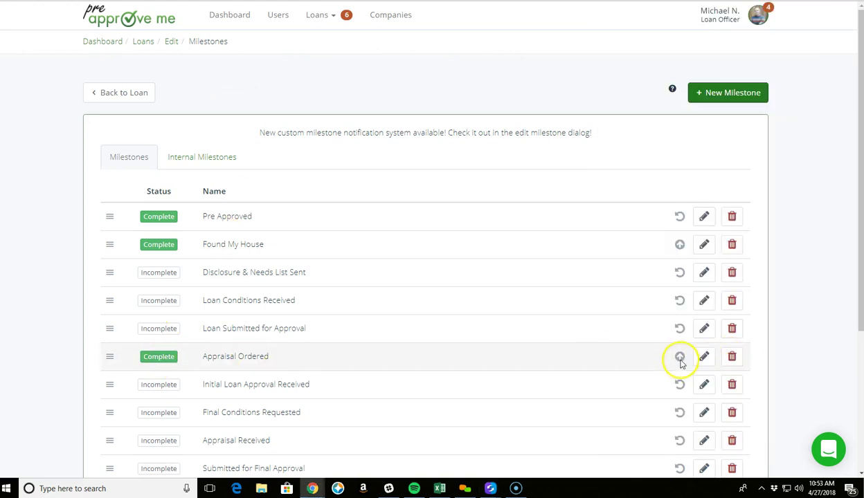
- View the support conversations with Pre Approve Me and close the list
{"action": "mouse_move", "coordinate": [680, 360]}
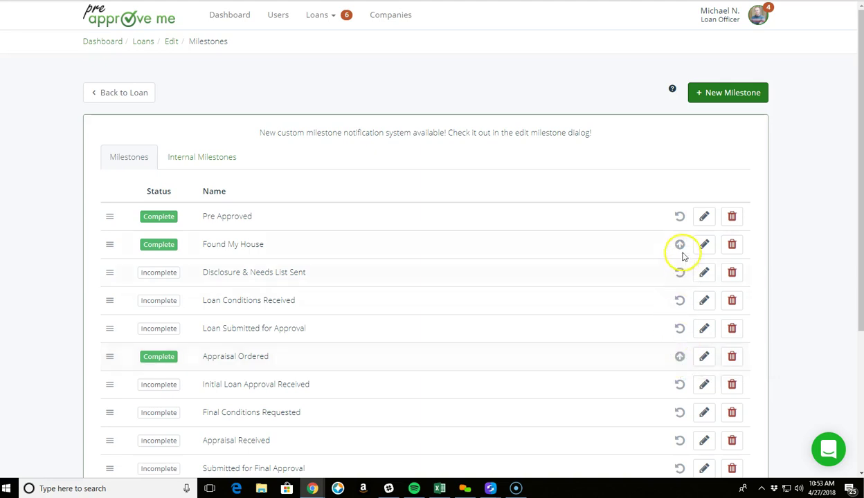
{"action": "mouse_move", "coordinate": [681, 251]}
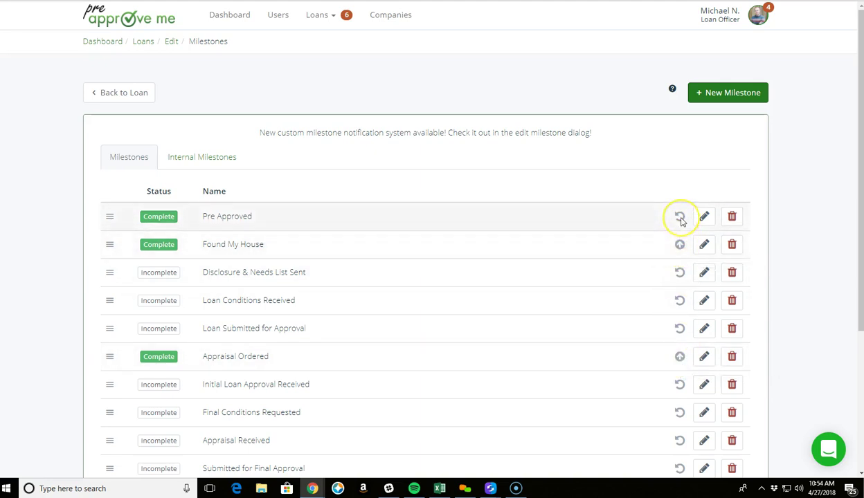
{"action": "mouse_move", "coordinate": [682, 222]}
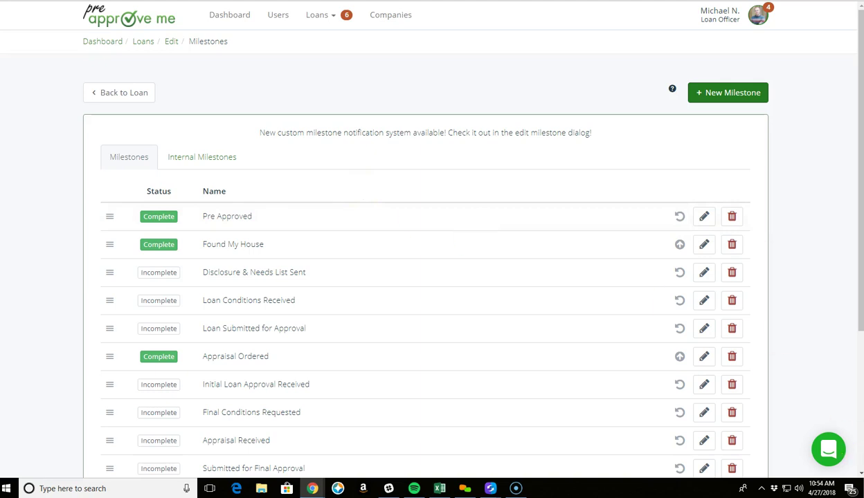
{"action": "left_click", "coordinate": [828, 449]}
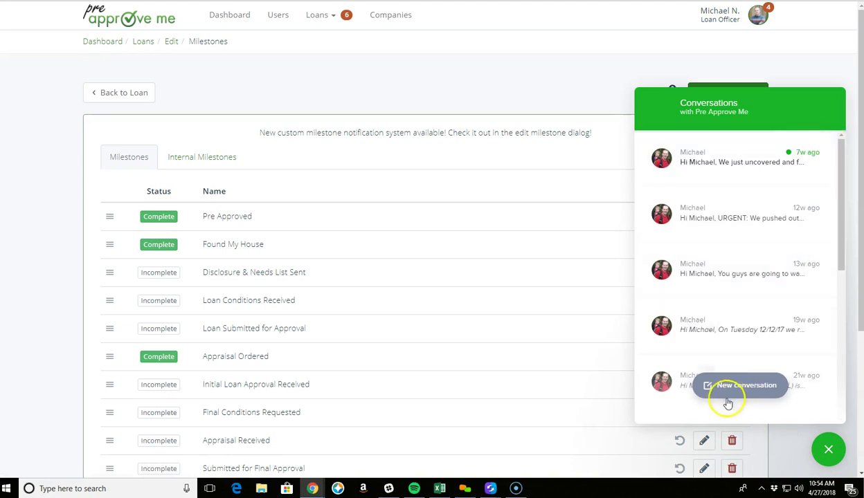
{"action": "left_click", "coordinate": [828, 448]}
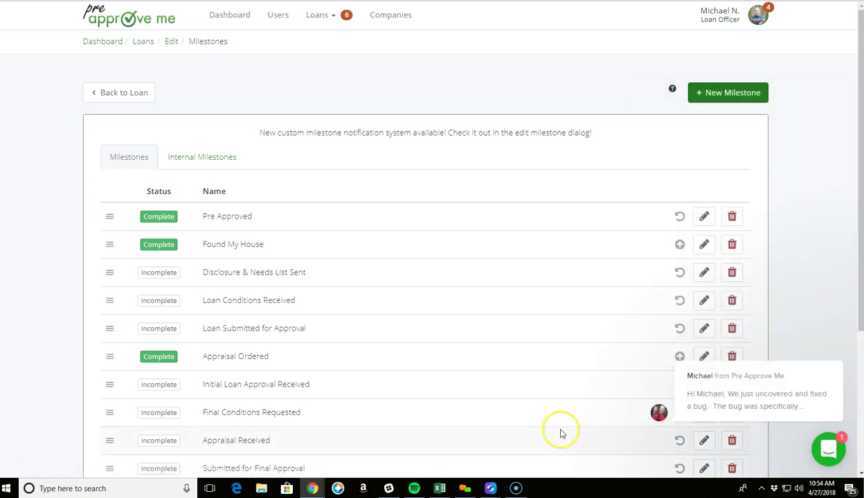